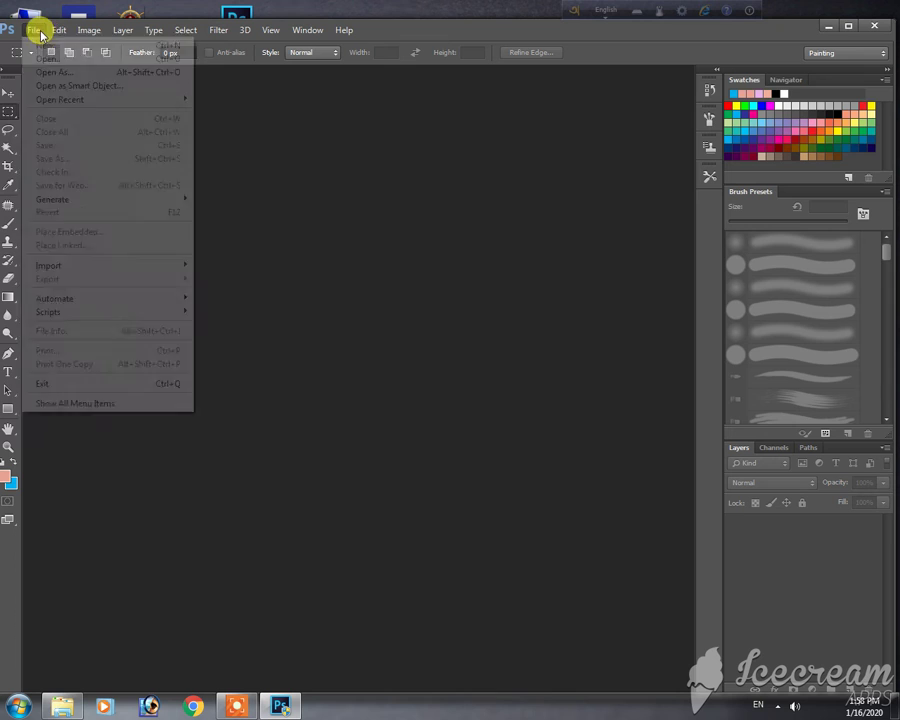
Open the man's portrait sub_5332.jpg and move its window toward the workspace centre
{"action": "left_click", "coordinate": [48, 59]}
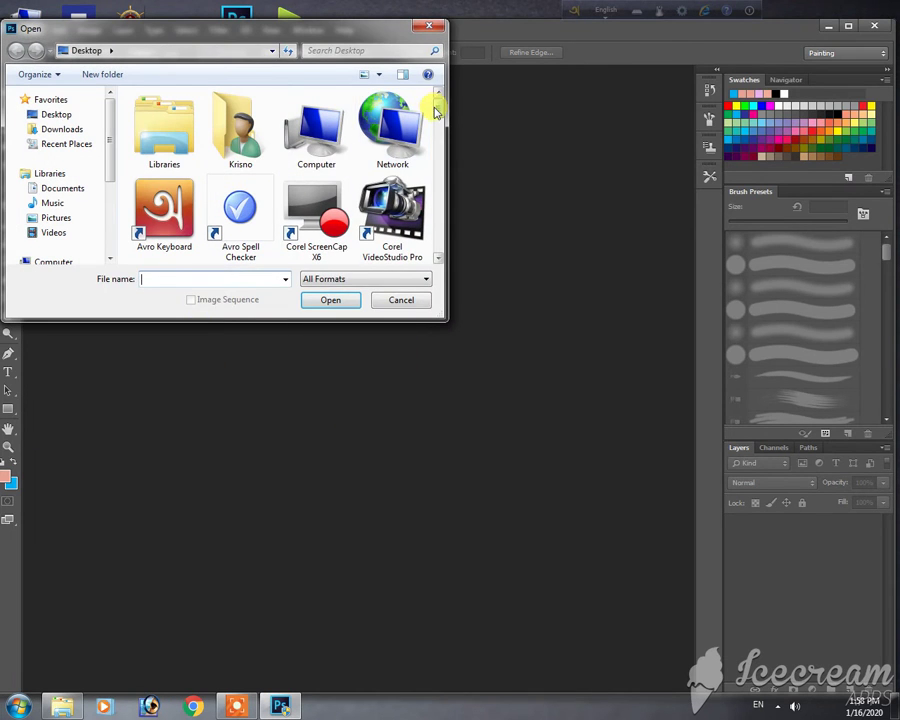
{"action": "left_click_drag", "start_coordinate": [436, 104], "coordinate": [427, 243]}
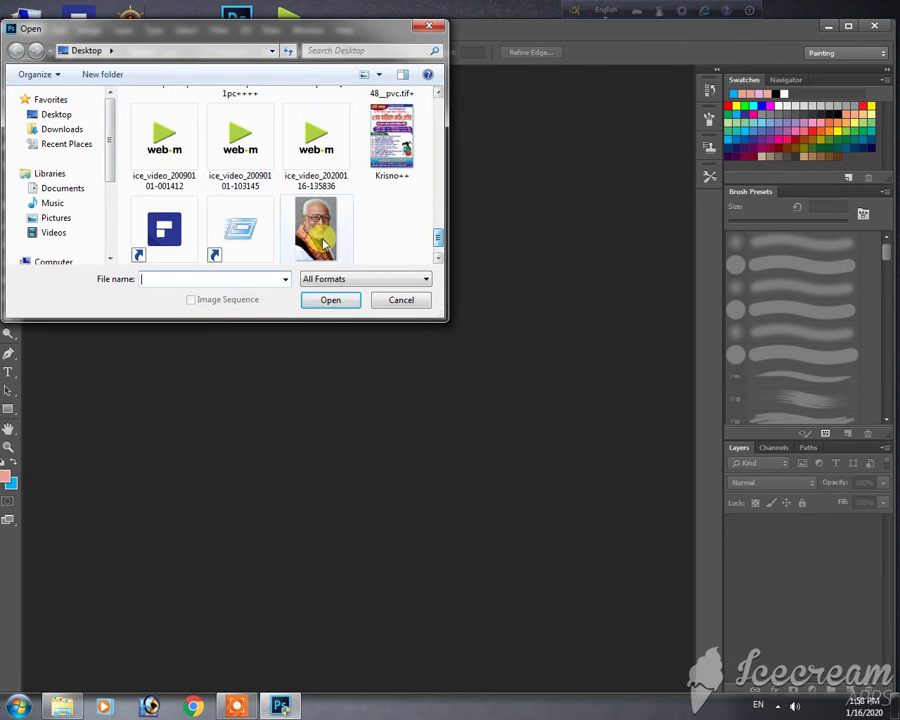
{"action": "left_click", "coordinate": [318, 226]}
{"action": "left_click", "coordinate": [328, 300]}
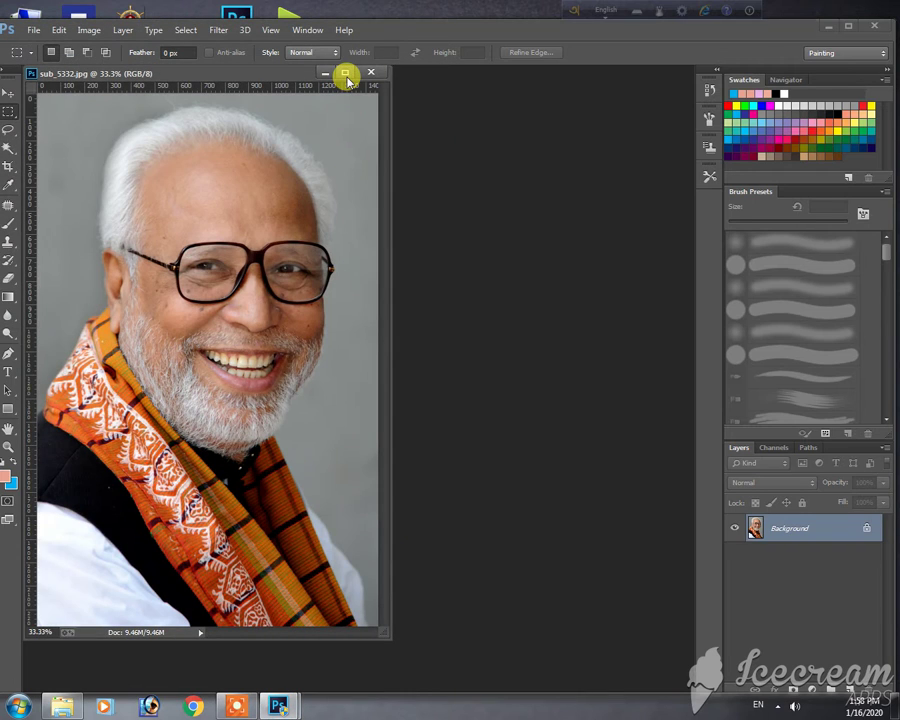
{"action": "left_click_drag", "start_coordinate": [175, 74], "coordinate": [298, 106]}
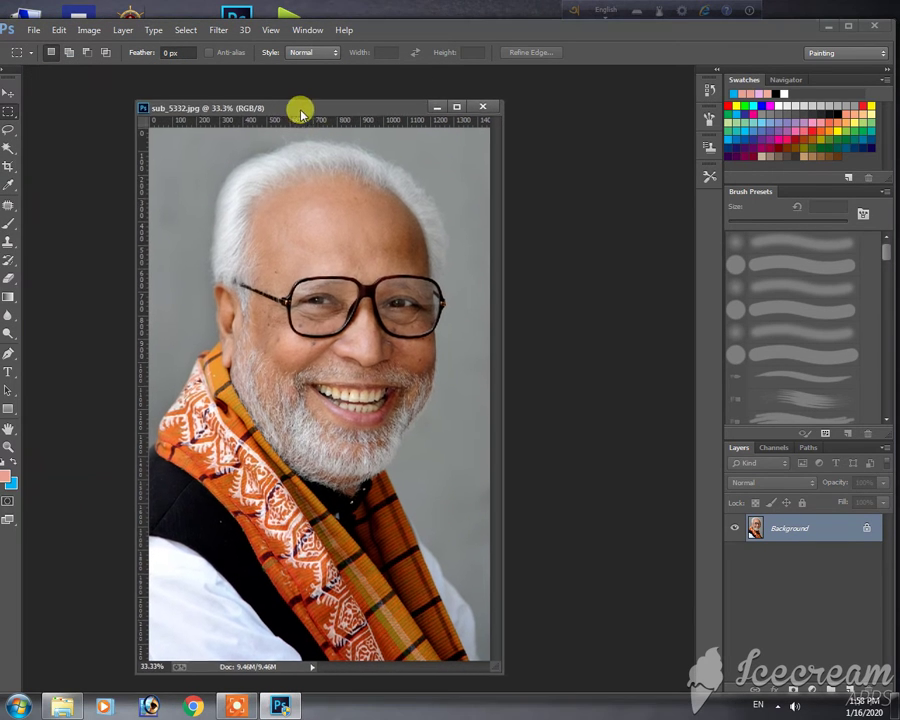
{"action": "left_click", "coordinate": [9, 354]}
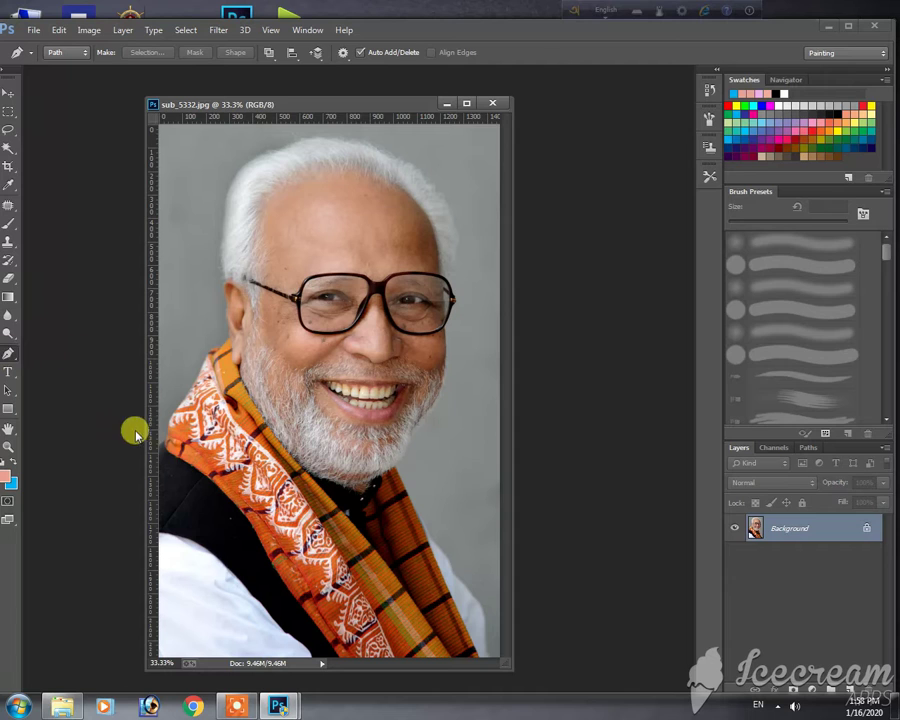
Maximize the photo and start a Pen path from the scarf's left edge up past the ear
{"action": "double_click", "coordinate": [336, 104]}
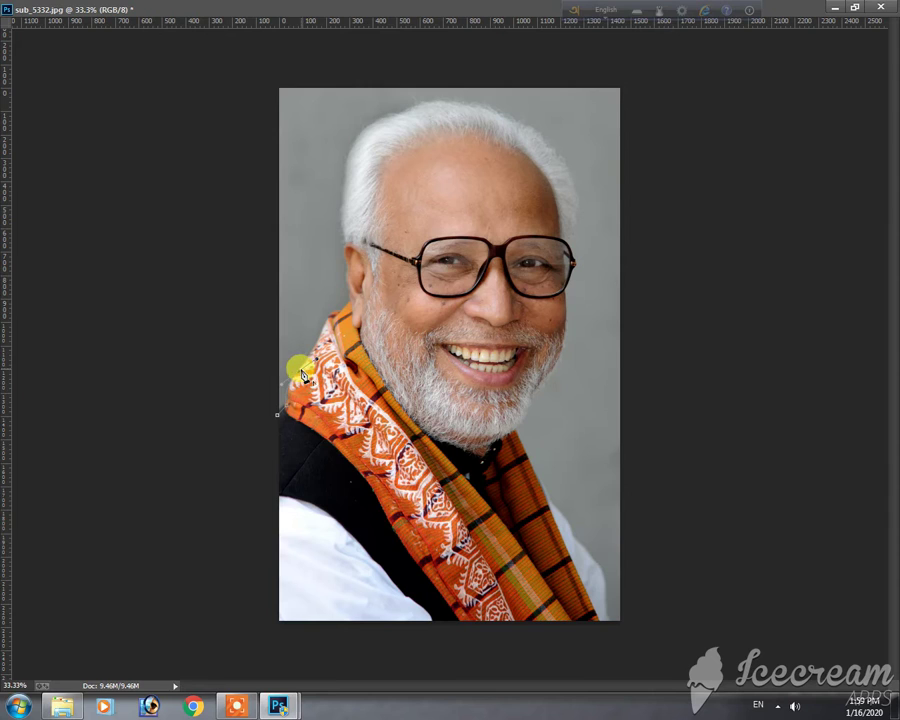
{"action": "left_click", "coordinate": [300, 377]}
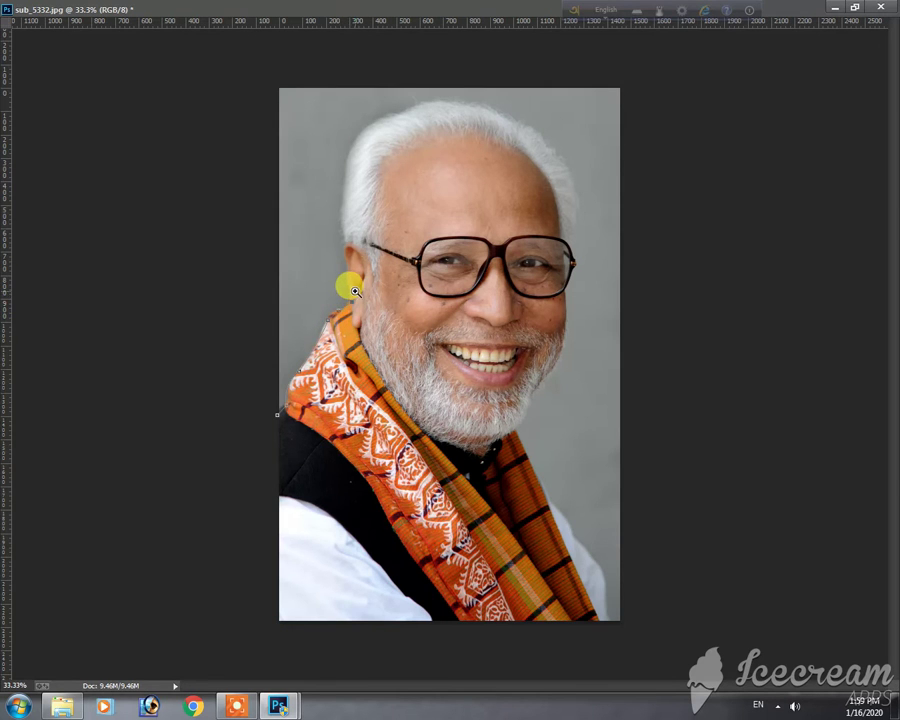
{"action": "key", "text": "ctrl+plus"}
{"action": "key", "text": "ctrl+plus"}
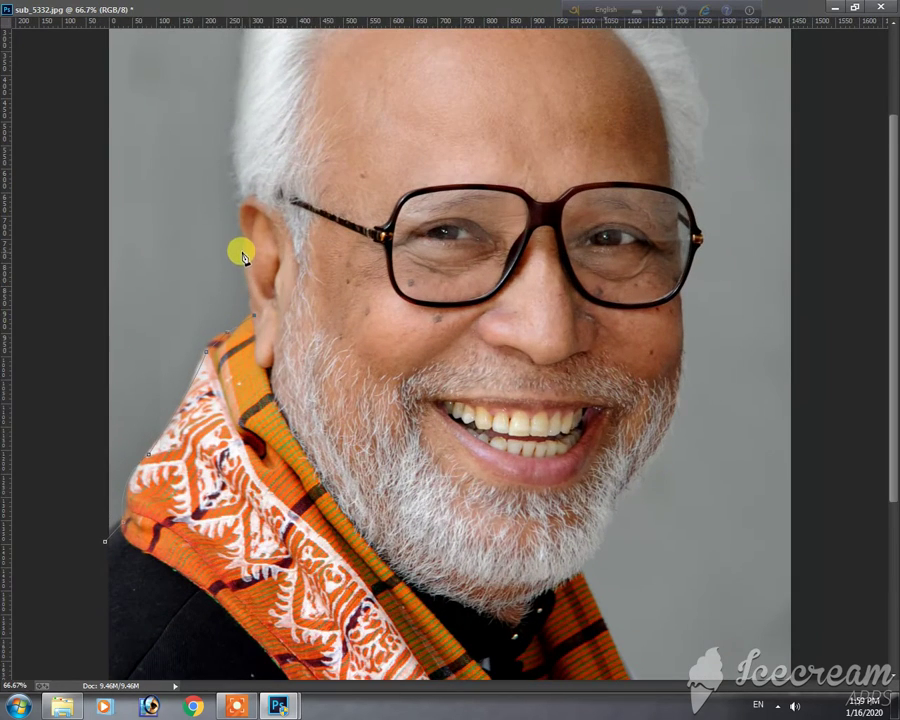
{"action": "left_click_drag", "start_coordinate": [243, 251], "coordinate": [255, 206]}
{"action": "mouse_move", "coordinate": [242, 205]}
{"action": "left_mouse_down"}
{"action": "mouse_move", "coordinate": [258, 180]}
{"action": "mouse_move", "coordinate": [283, 333]}
{"action": "left_mouse_up"}
{"action": "key", "text": "ctrl+r"}
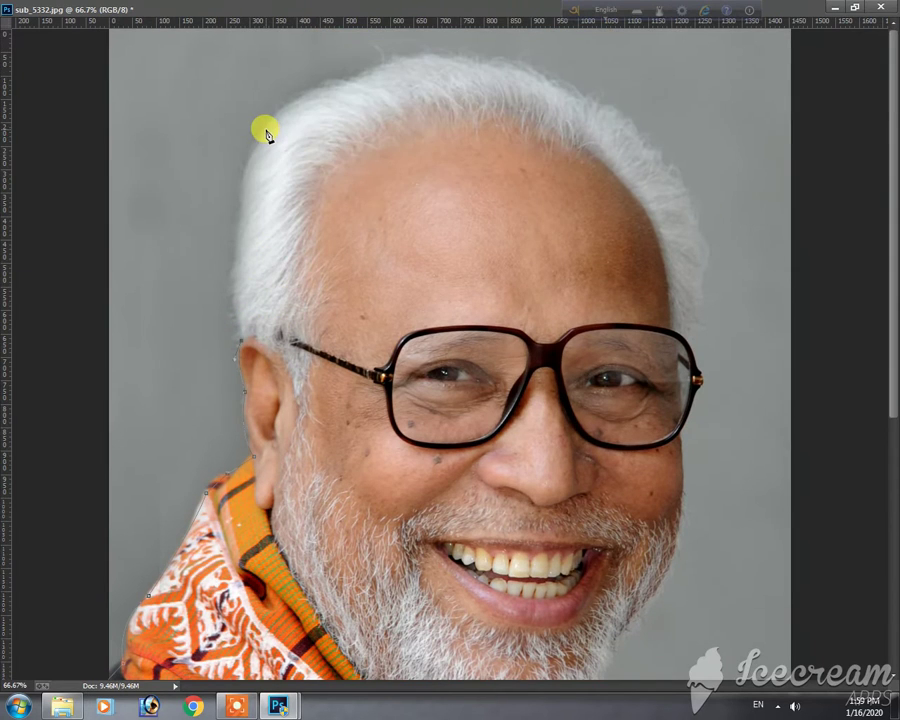
Curve the path over the crown of the hair and down its right side
{"action": "left_click_drag", "start_coordinate": [266, 130], "coordinate": [305, 83]}
{"action": "left_click", "coordinate": [451, 57]}
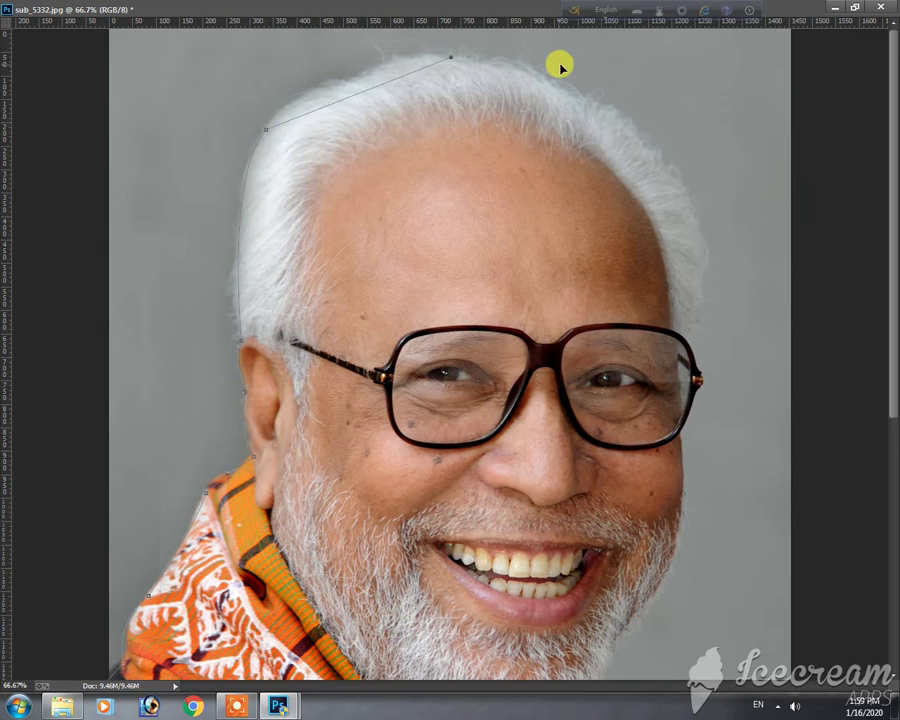
{"action": "left_click_drag", "start_coordinate": [451, 57], "coordinate": [560, 65]}
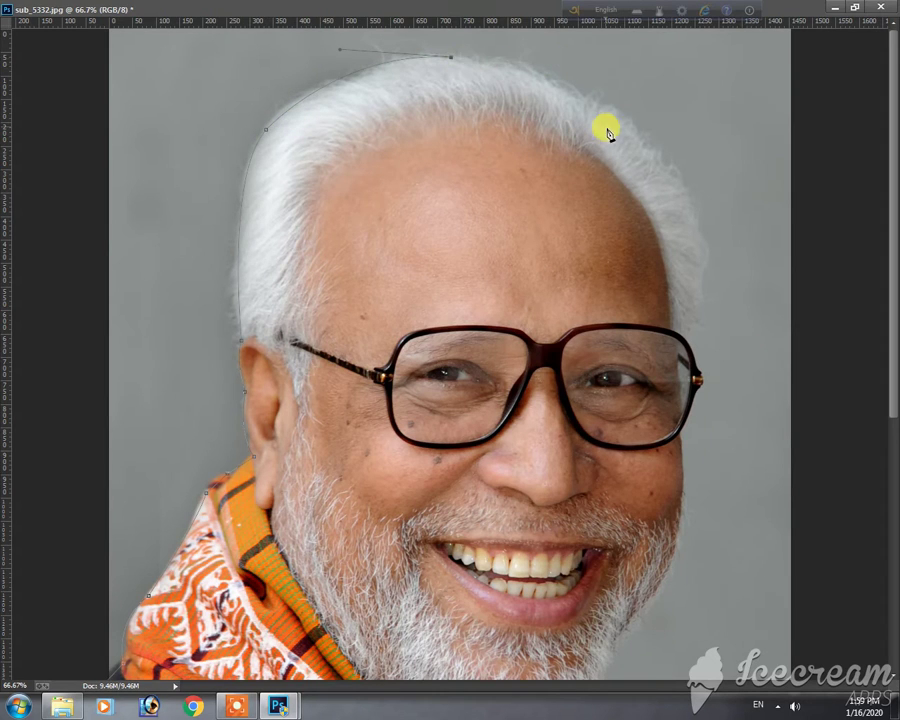
{"action": "left_click_drag", "start_coordinate": [661, 156], "coordinate": [718, 248]}
{"action": "left_click", "coordinate": [661, 156], "text": "alt"}
{"action": "left_click_drag", "start_coordinate": [698, 294], "coordinate": [690, 354]}
Trace the path past the right glasses hinge and down to the cheek
{"action": "left_click", "coordinate": [692, 390], "text": "ctrl"}
{"action": "left_click", "coordinate": [747, 390], "text": "ctrl"}
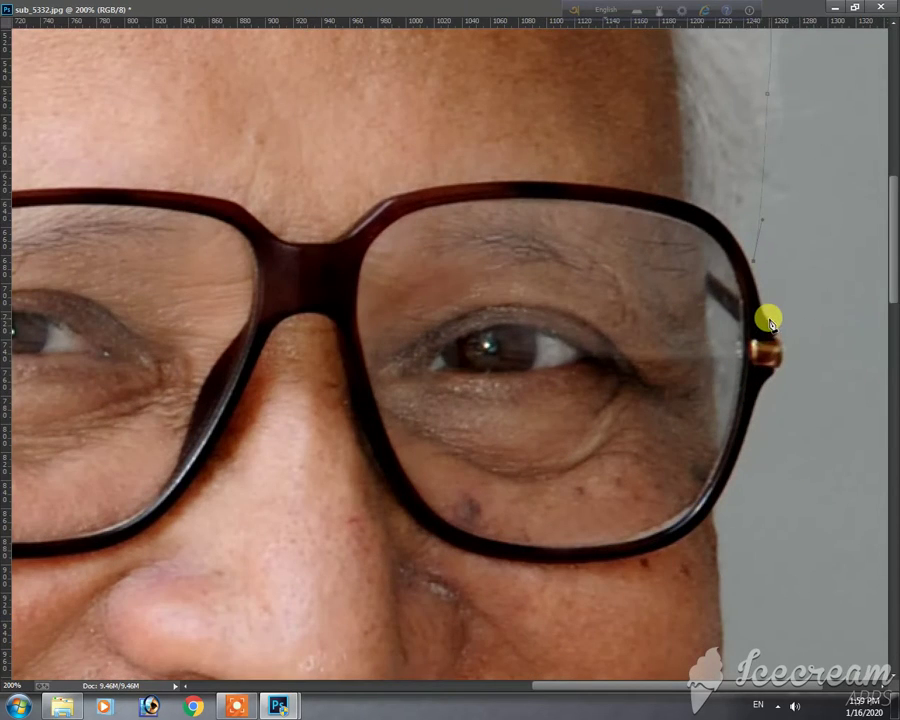
{"action": "left_click_drag", "start_coordinate": [769, 316], "coordinate": [781, 358]}
{"action": "left_click_drag", "start_coordinate": [778, 368], "coordinate": [783, 375]}
{"action": "mouse_move", "coordinate": [732, 501]}
{"action": "left_mouse_down"}
{"action": "mouse_move", "coordinate": [740, 445]}
{"action": "mouse_move", "coordinate": [716, 503]}
{"action": "left_mouse_up"}
{"action": "key", "text": "ctrl+minus"}
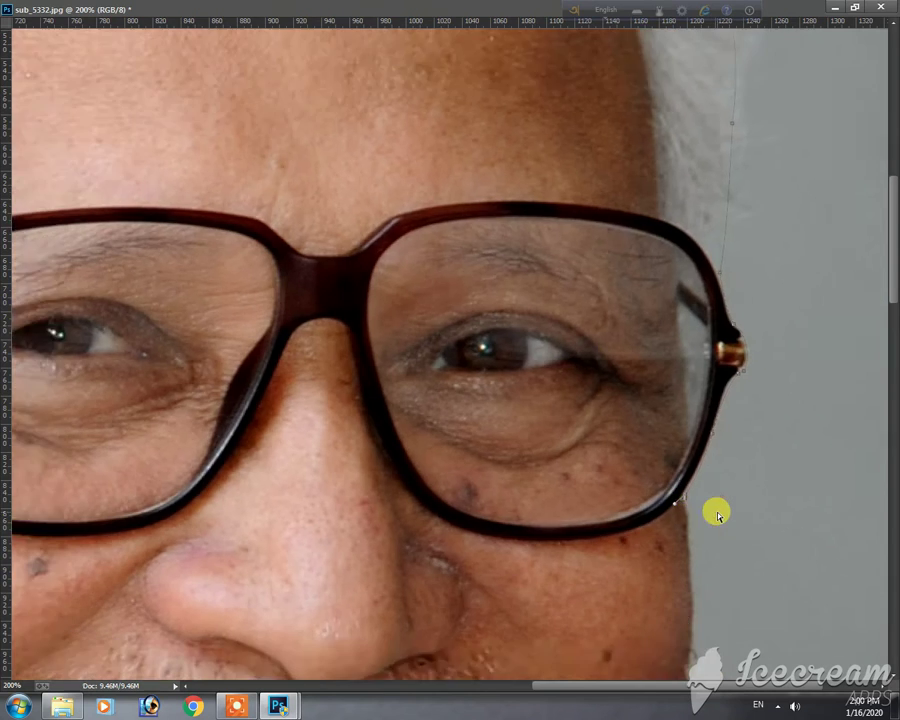
{"action": "left_click", "coordinate": [725, 521]}
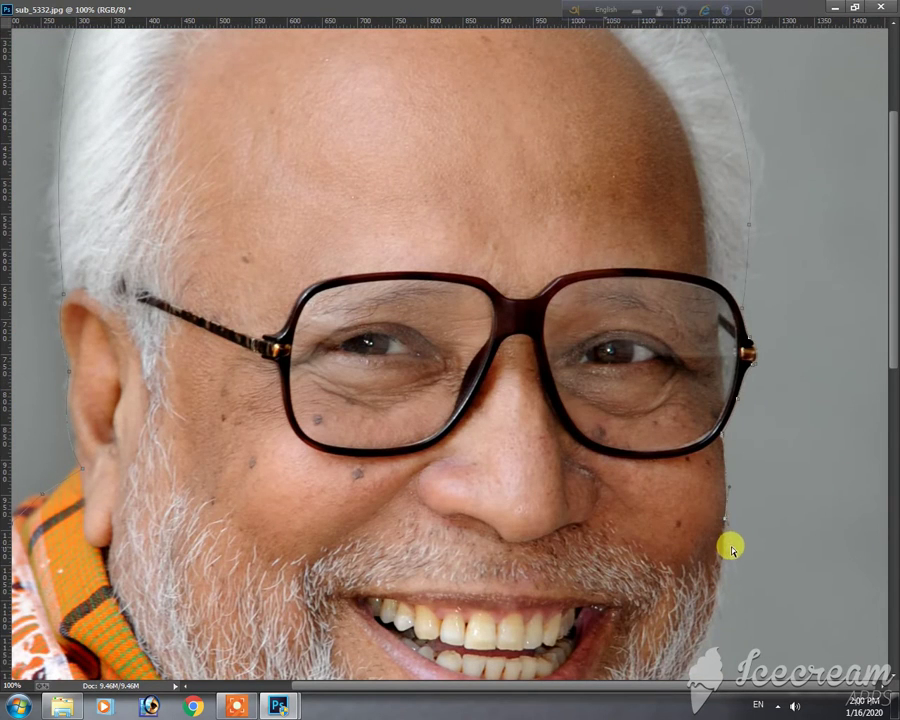
{"action": "key", "text": "ctrl+minus"}
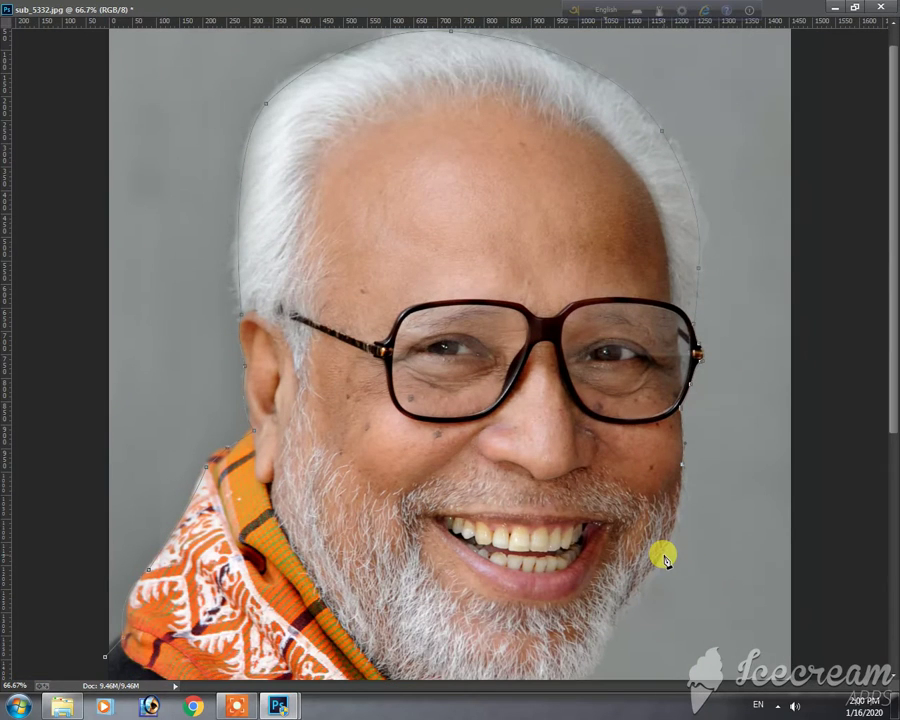
Continue the path down the beard's right edge and along the scarf, then zoom out
{"action": "left_click_drag", "start_coordinate": [641, 603], "coordinate": [668, 558]}
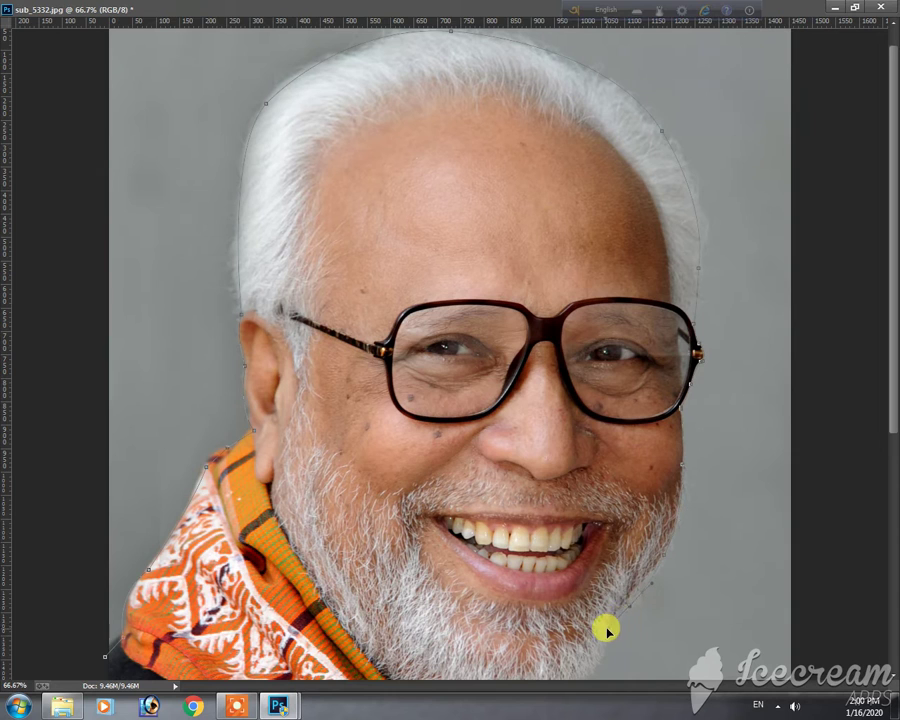
{"action": "mouse_move", "coordinate": [607, 631]}
{"action": "left_mouse_down"}
{"action": "mouse_move", "coordinate": [627, 600]}
{"action": "mouse_move", "coordinate": [604, 358]}
{"action": "left_mouse_up"}
{"action": "key", "text": "ctrl+r"}
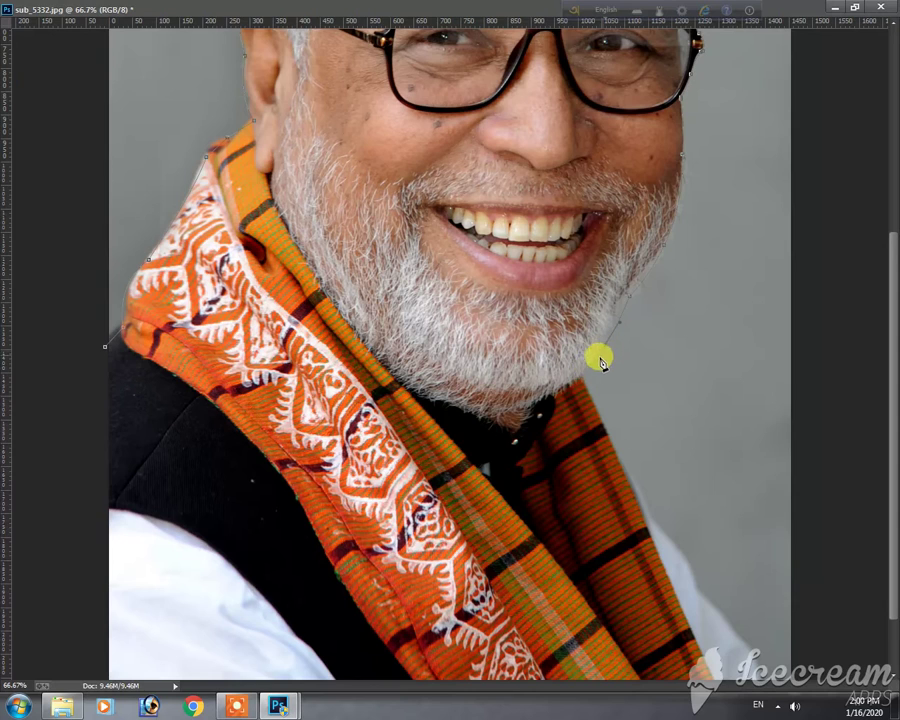
{"action": "left_click", "coordinate": [644, 509]}
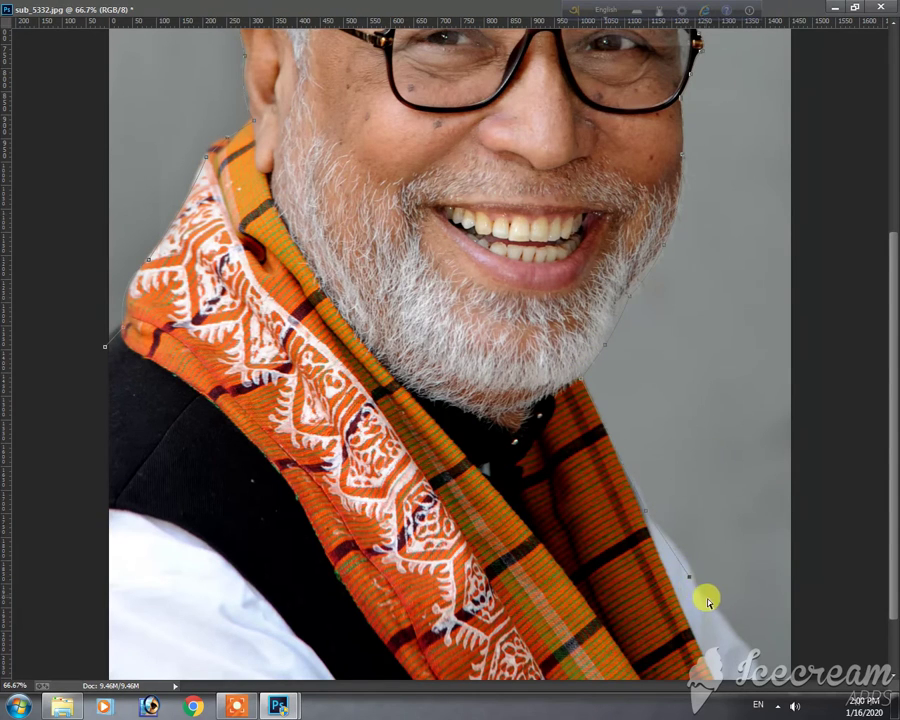
{"action": "key", "text": "ctrl+minus"}
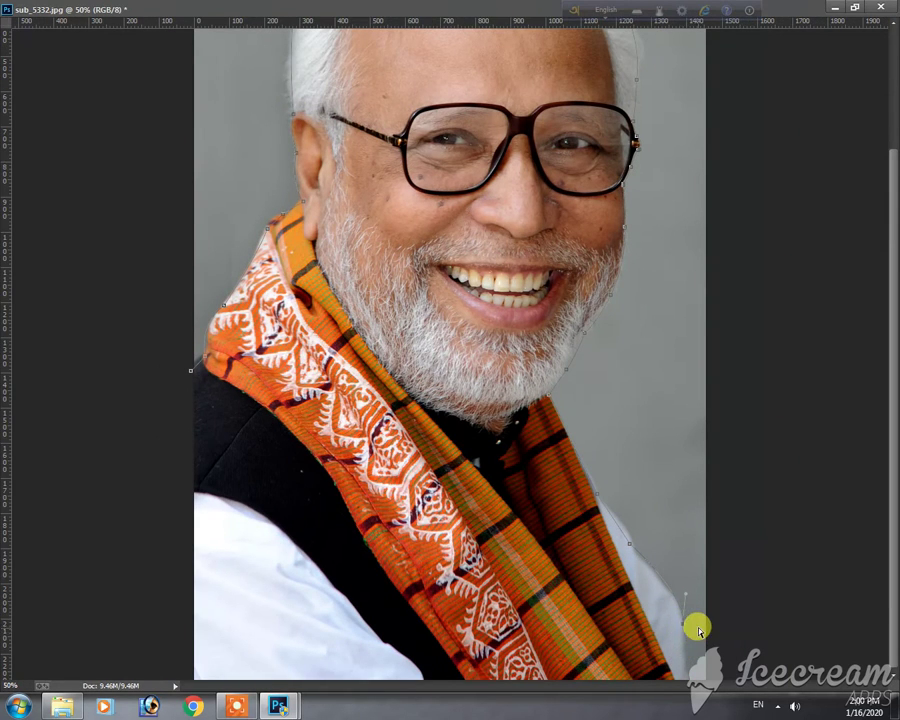
{"action": "key", "text": "ctrl+minus"}
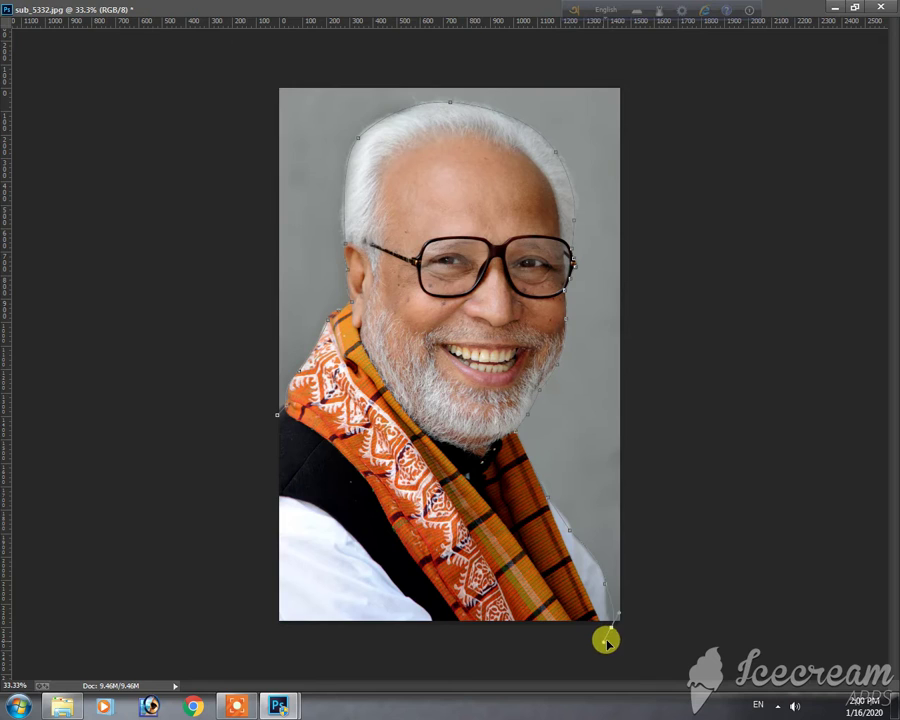
Extend the path from the bottom-right corner up outside the photo and across the top
{"action": "left_click", "coordinate": [612, 627]}
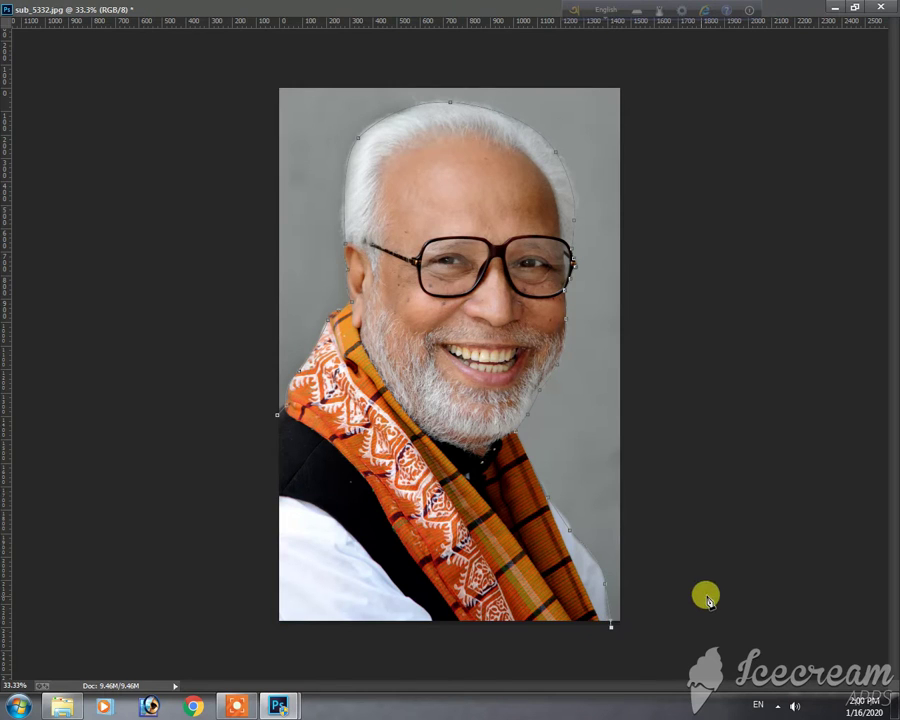
{"action": "left_click", "coordinate": [718, 588]}
{"action": "left_click", "coordinate": [738, 255]}
{"action": "left_click", "coordinate": [733, 103]}
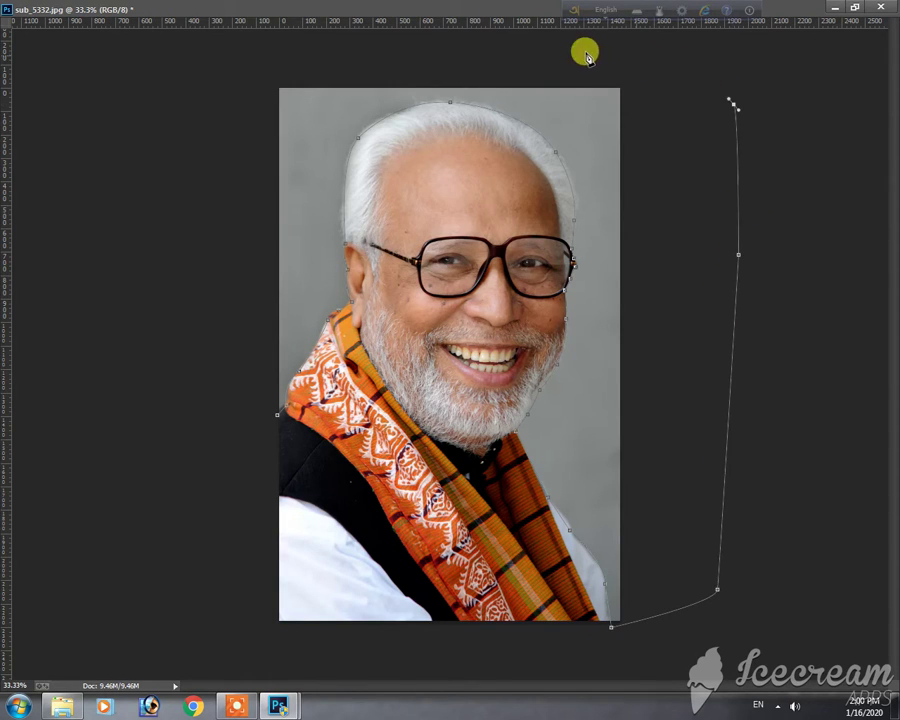
{"action": "left_click_drag", "start_coordinate": [636, 55], "coordinate": [592, 50]}
{"action": "left_click_drag", "start_coordinate": [421, 48], "coordinate": [377, 48]}
Close the path down the left side, convert it to a selection, and restore the workspace
{"action": "left_click", "coordinate": [289, 62]}
{"action": "left_click", "coordinate": [202, 92]}
{"action": "left_click", "coordinate": [180, 180]}
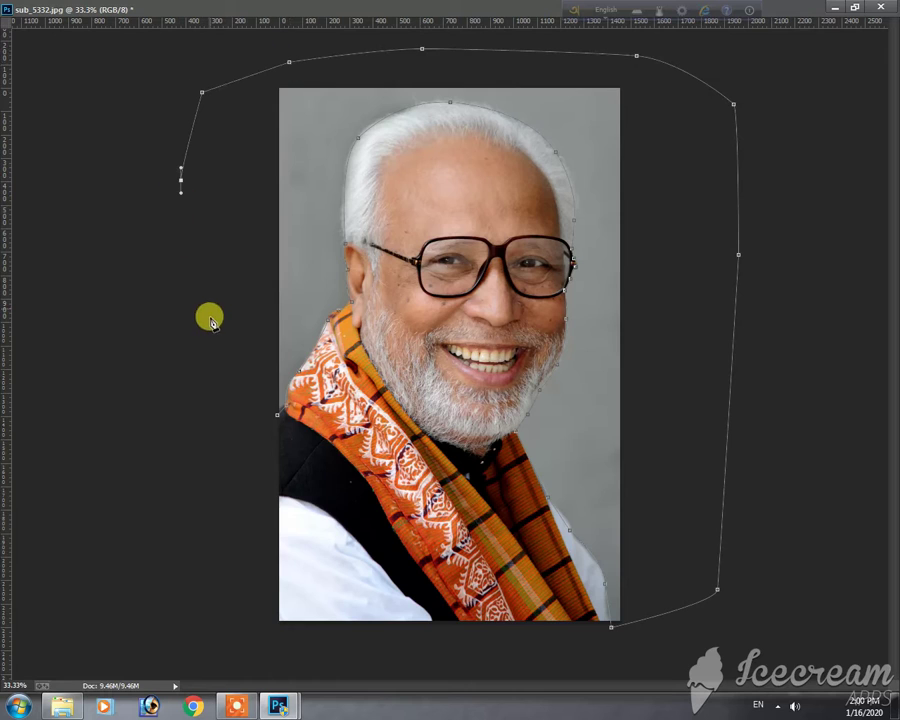
{"action": "left_click_drag", "start_coordinate": [210, 305], "coordinate": [210, 316]}
{"action": "left_click", "coordinate": [247, 413]}
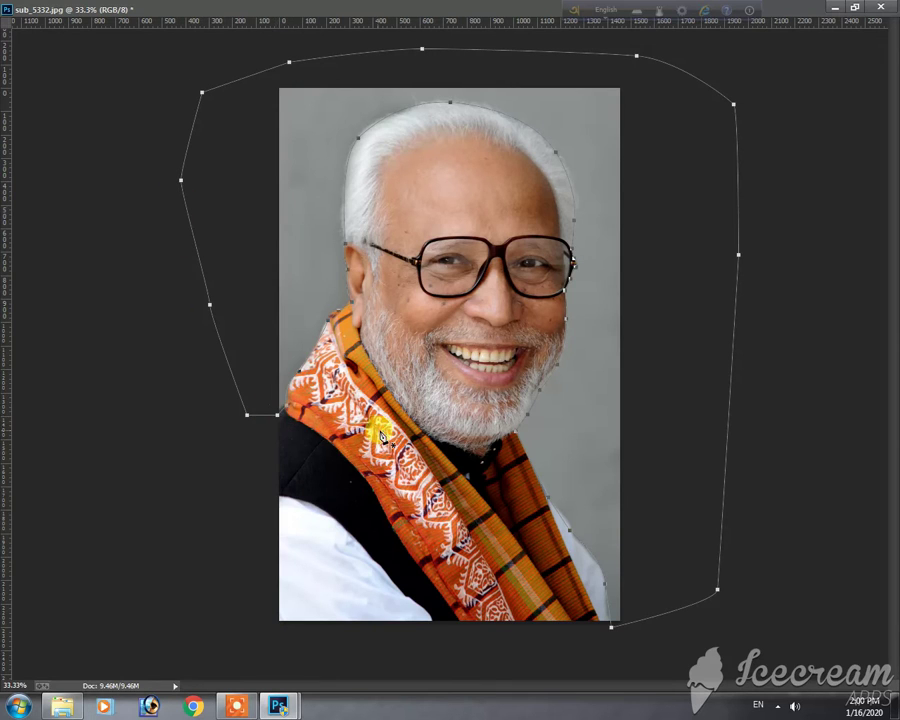
{"action": "key", "text": "ctrl+Return"}
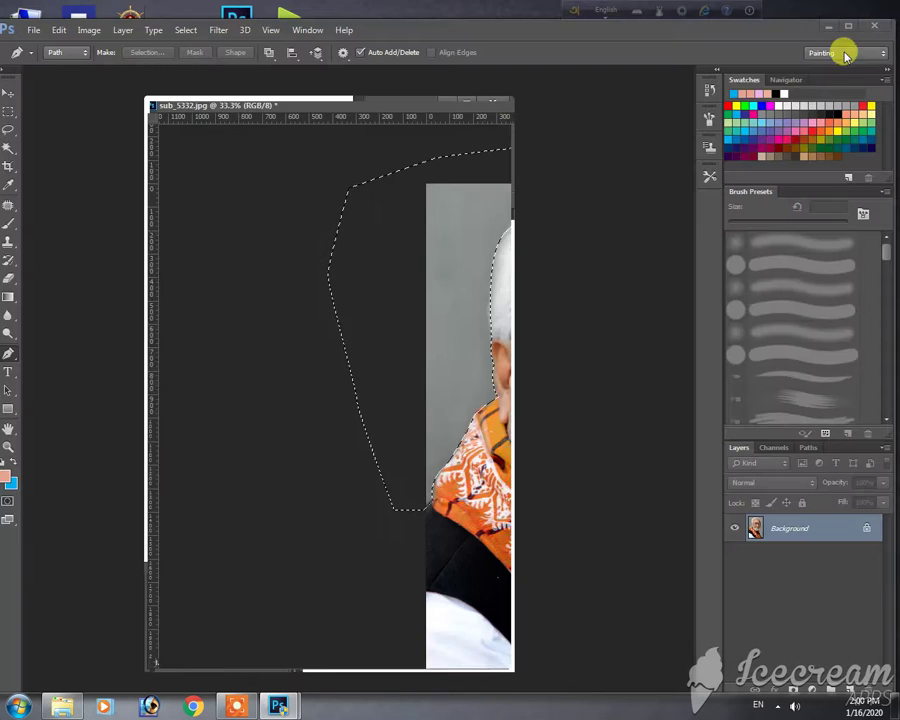
{"action": "left_click", "coordinate": [855, 7]}
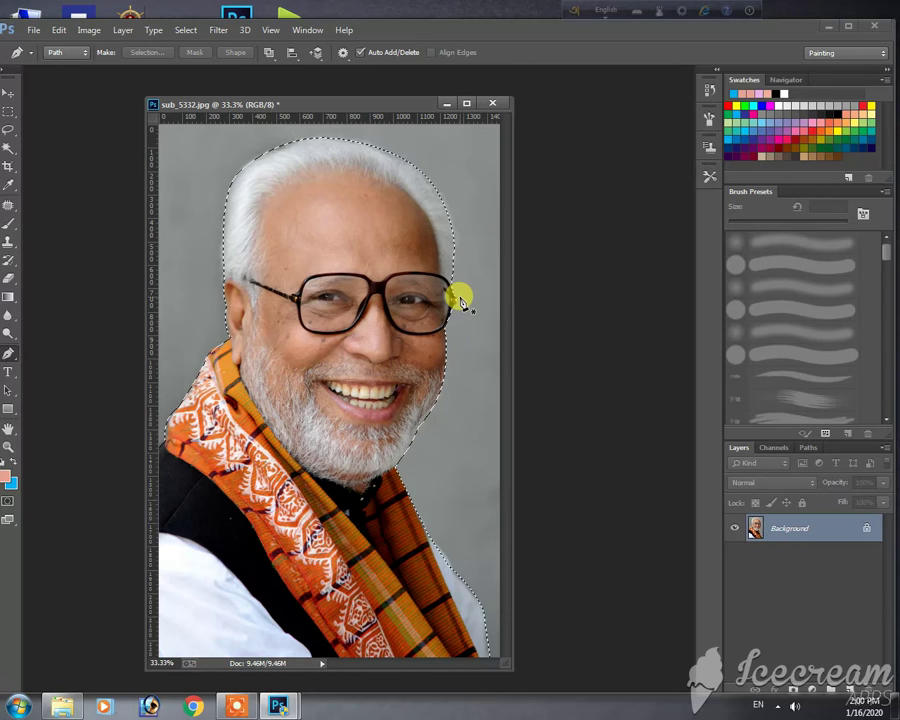
Fill the selected grey background with the blue background colour and deselect
{"action": "left_click", "coordinate": [12, 485]}
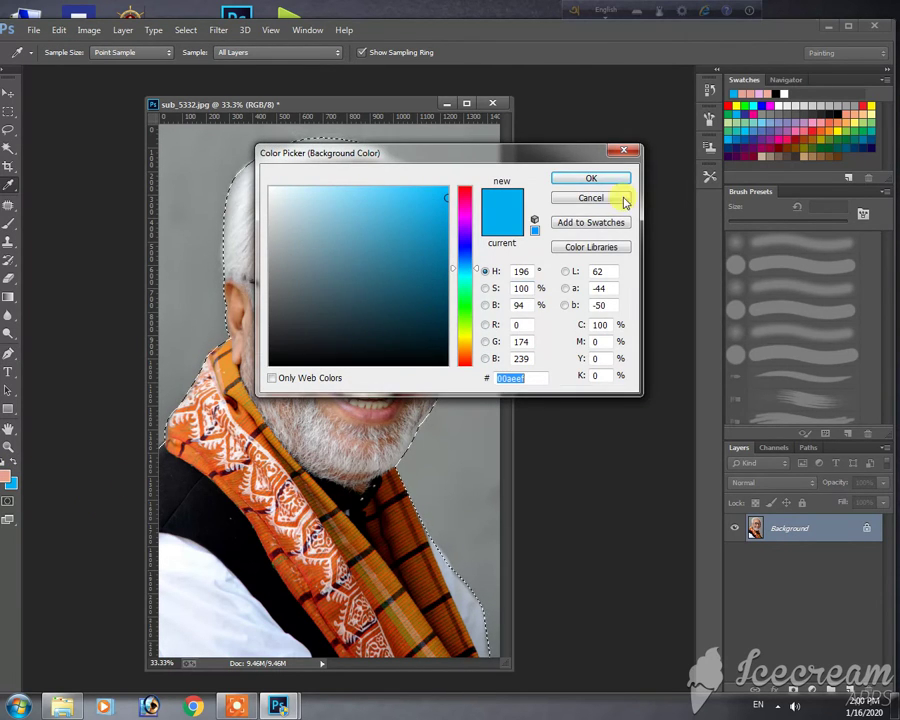
{"action": "left_click", "coordinate": [591, 198]}
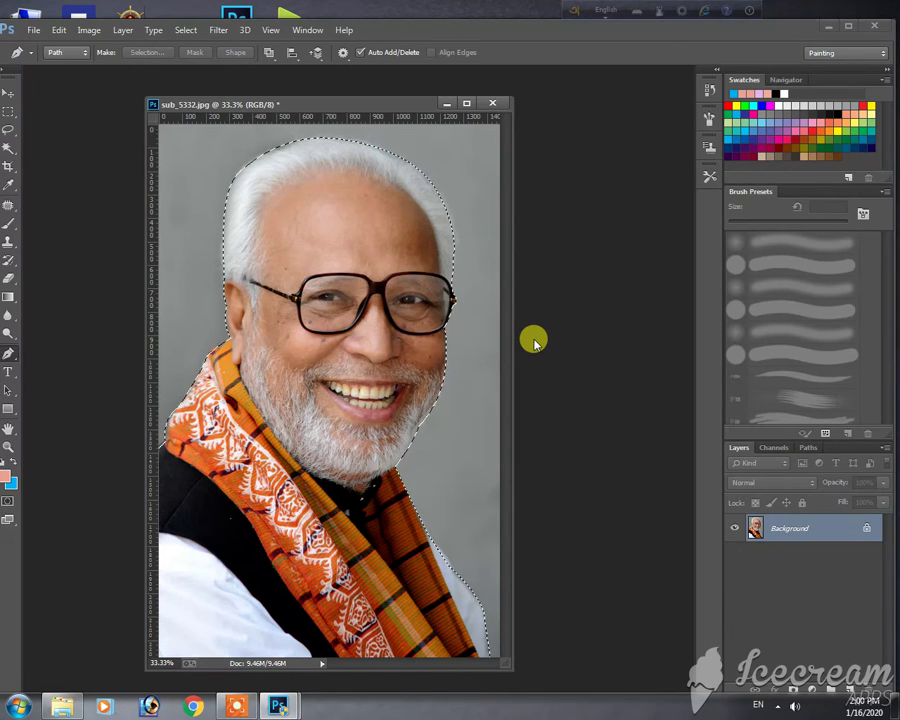
{"action": "key", "text": "ctrl+BackSpace"}
{"action": "key", "text": "ctrl+z"}
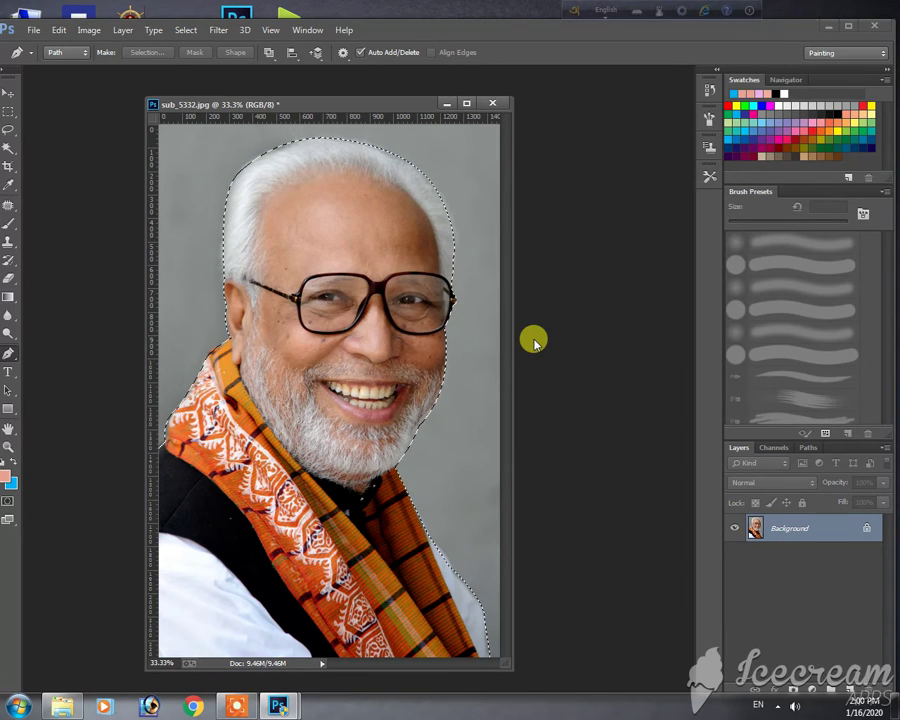
{"action": "key", "text": "ctrl+BackSpace"}
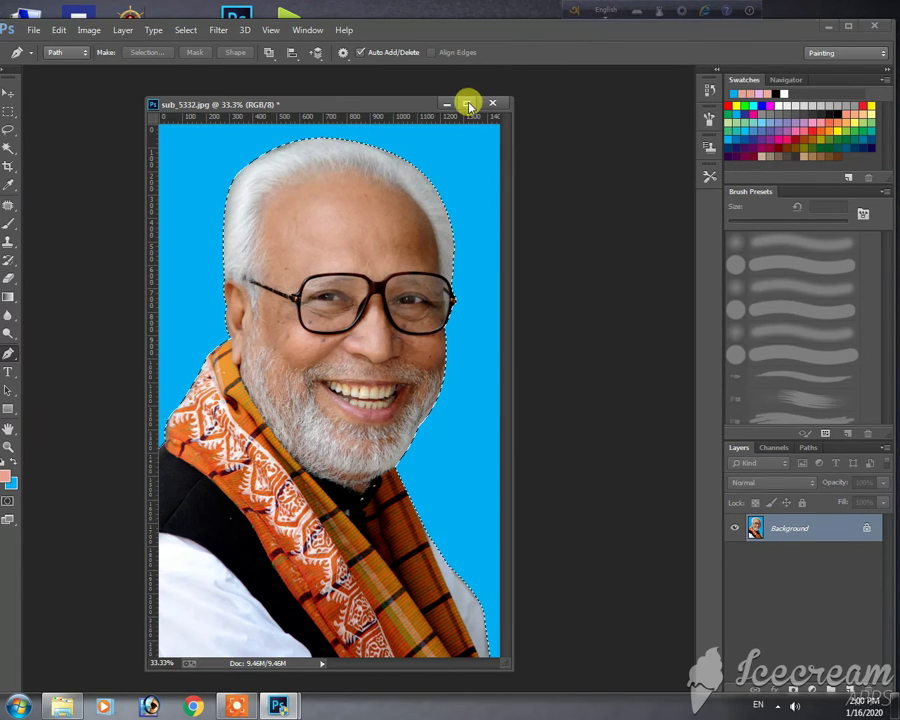
{"action": "left_click", "coordinate": [469, 104]}
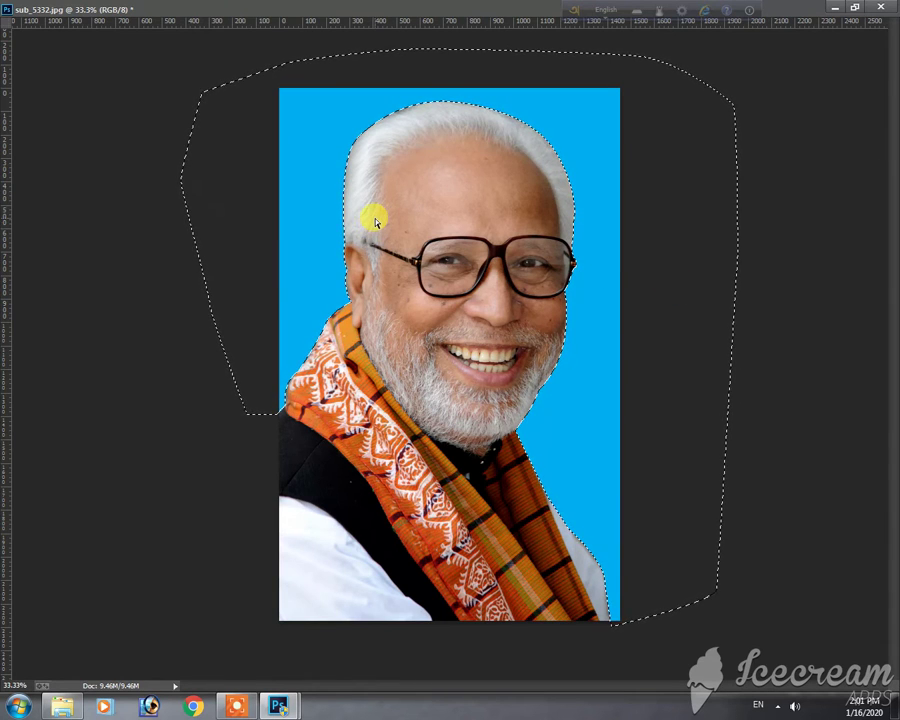
{"action": "key", "text": "ctrl+d"}
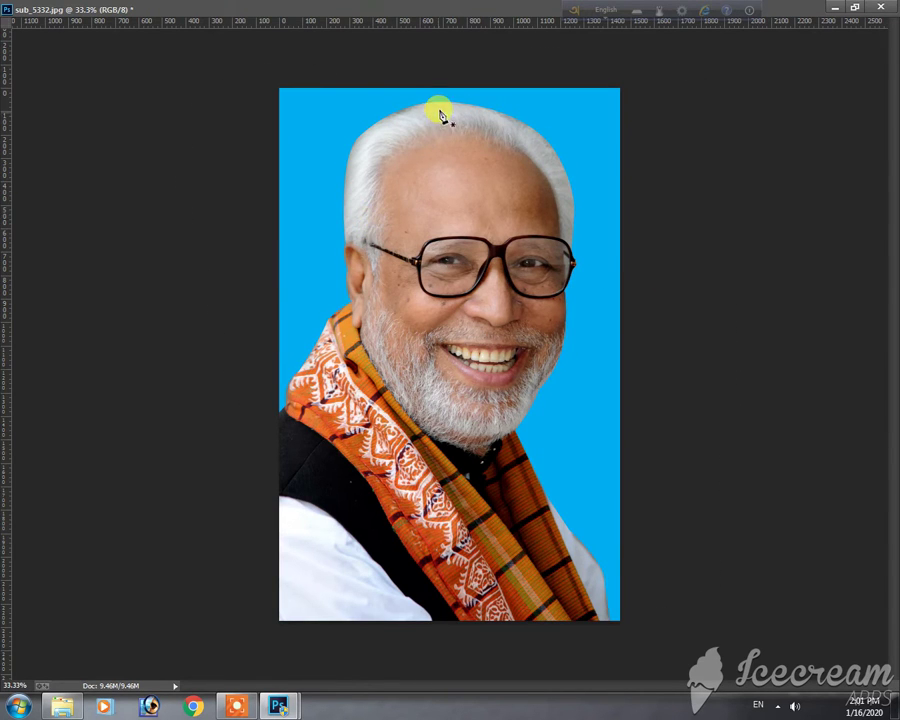
Crop the portrait to a 4:5 ratio around the head and shoulders, then move its window left
{"action": "left_click", "coordinate": [854, 8]}
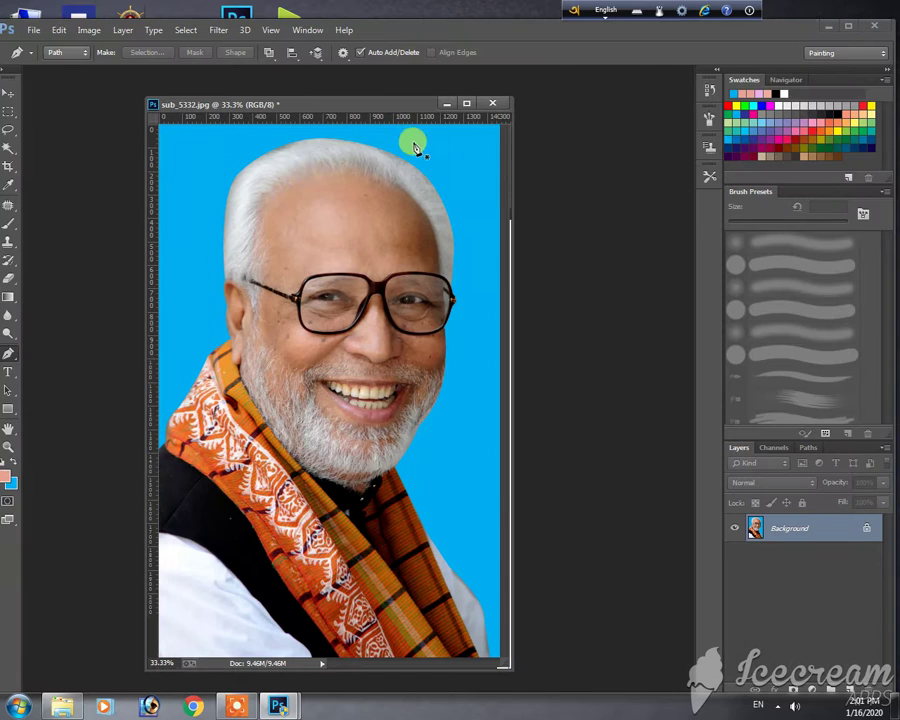
{"action": "left_click", "coordinate": [8, 166]}
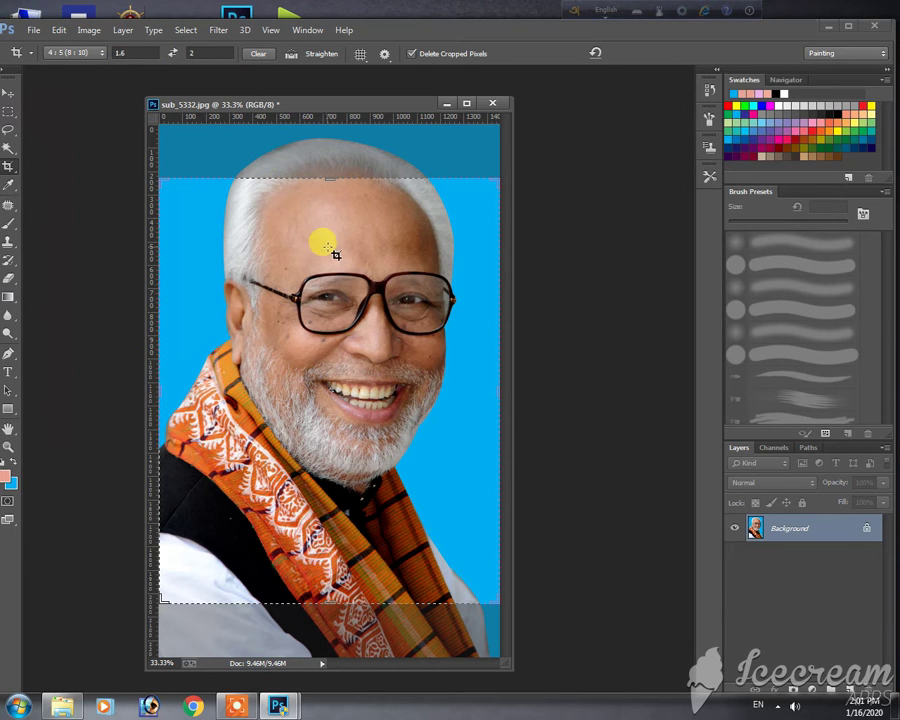
{"action": "left_click_drag", "start_coordinate": [340, 241], "coordinate": [338, 292]}
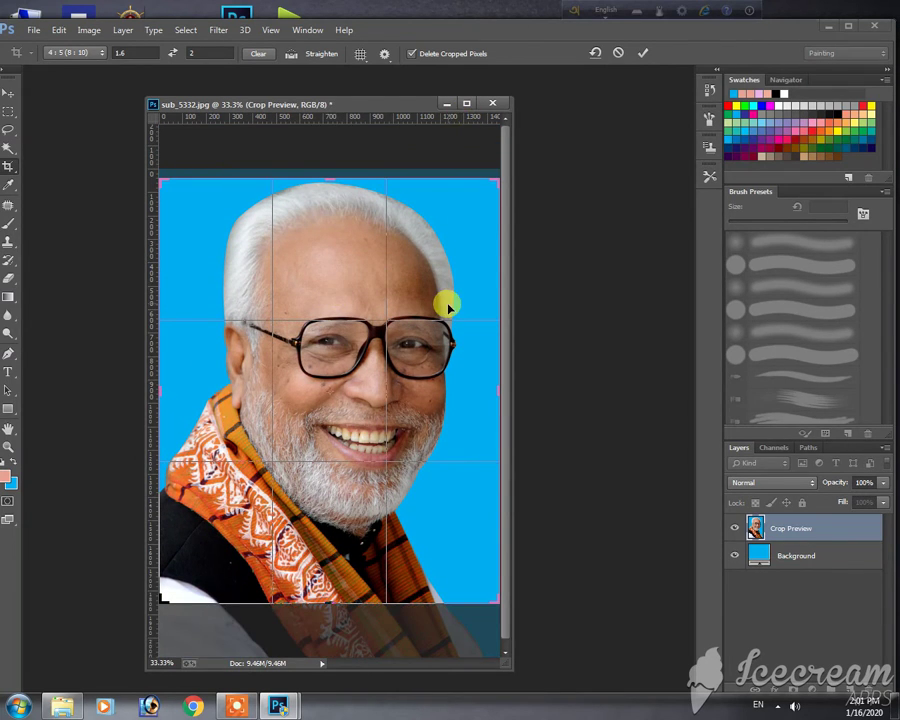
{"action": "key", "text": "Return"}
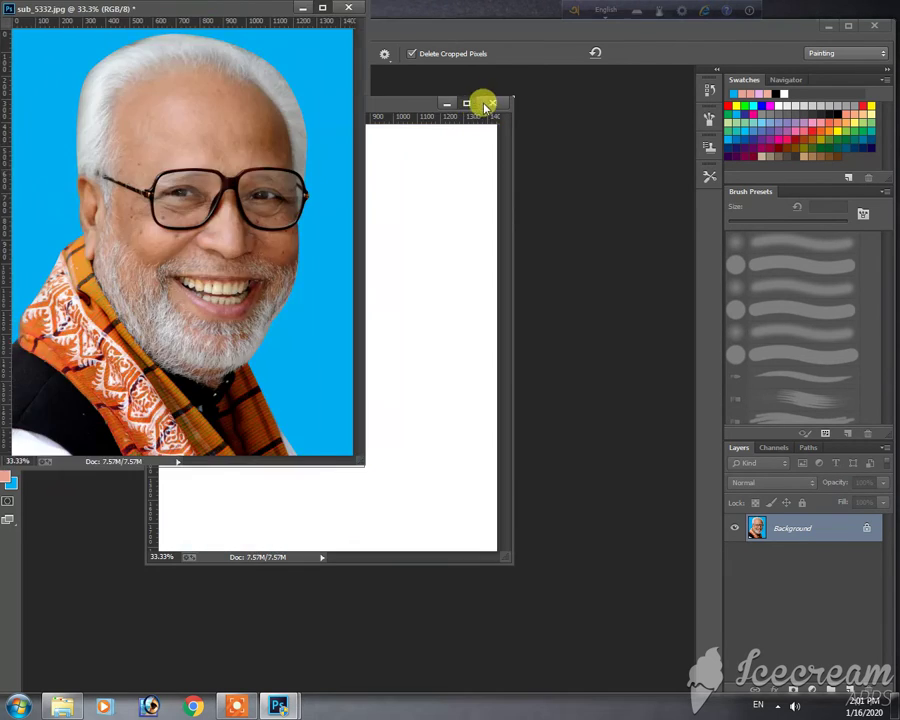
{"action": "left_click", "coordinate": [484, 104]}
{"action": "key", "text": "ctrl+minus"}
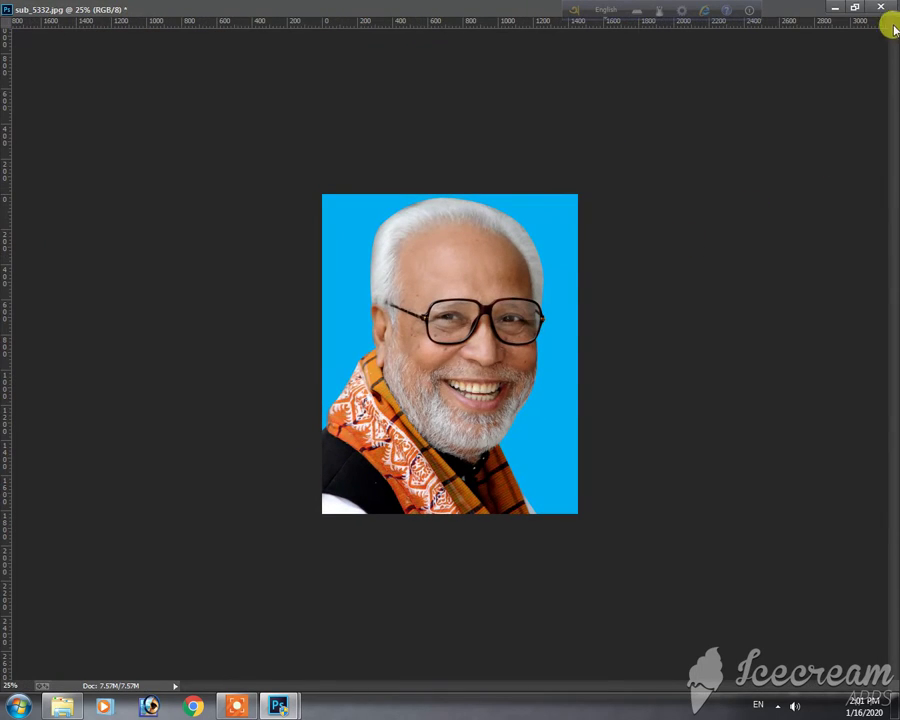
{"action": "left_click", "coordinate": [855, 10]}
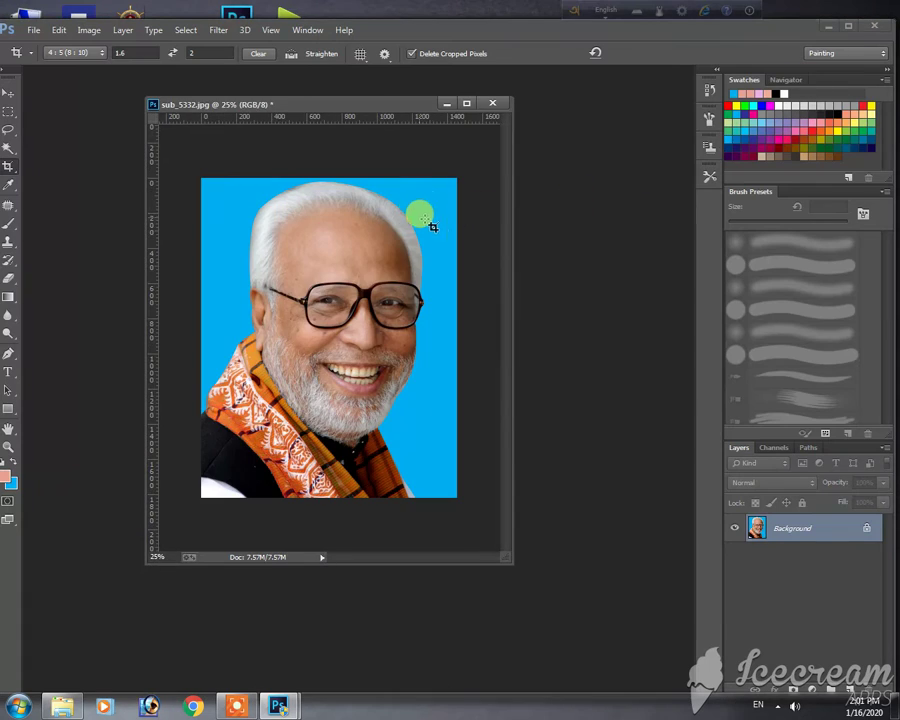
{"action": "mouse_move", "coordinate": [396, 113]}
{"action": "left_mouse_down"}
{"action": "mouse_move", "coordinate": [334, 110]}
{"action": "mouse_move", "coordinate": [285, 122]}
{"action": "left_mouse_up"}
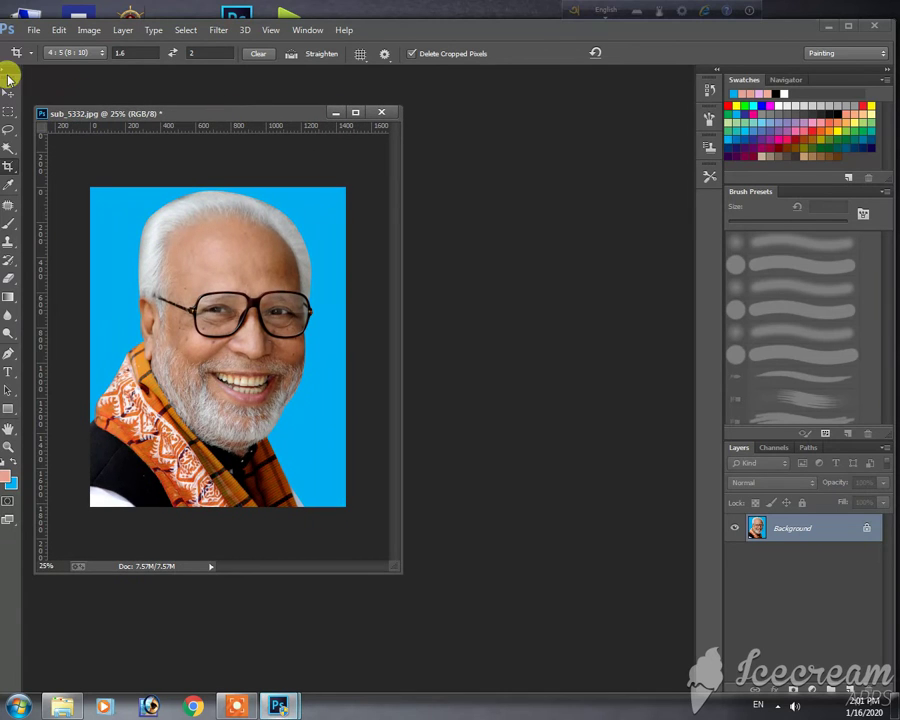
{"action": "left_click", "coordinate": [33, 30]}
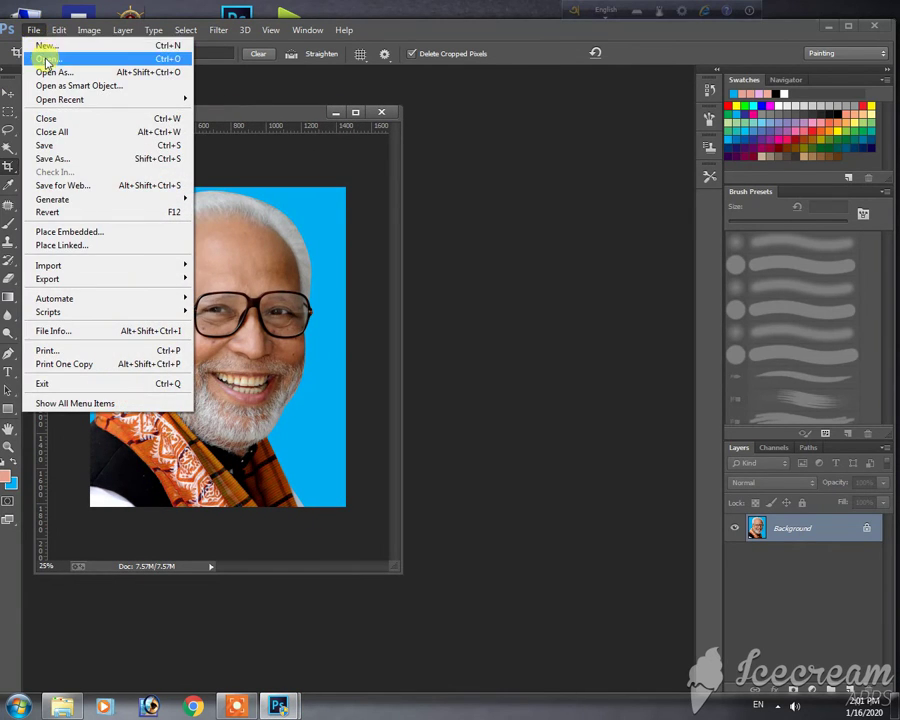
Create a new A4 document, 210 × 297 mm at 300 pixels/inch, in RGB Color
{"action": "left_click", "coordinate": [40, 44]}
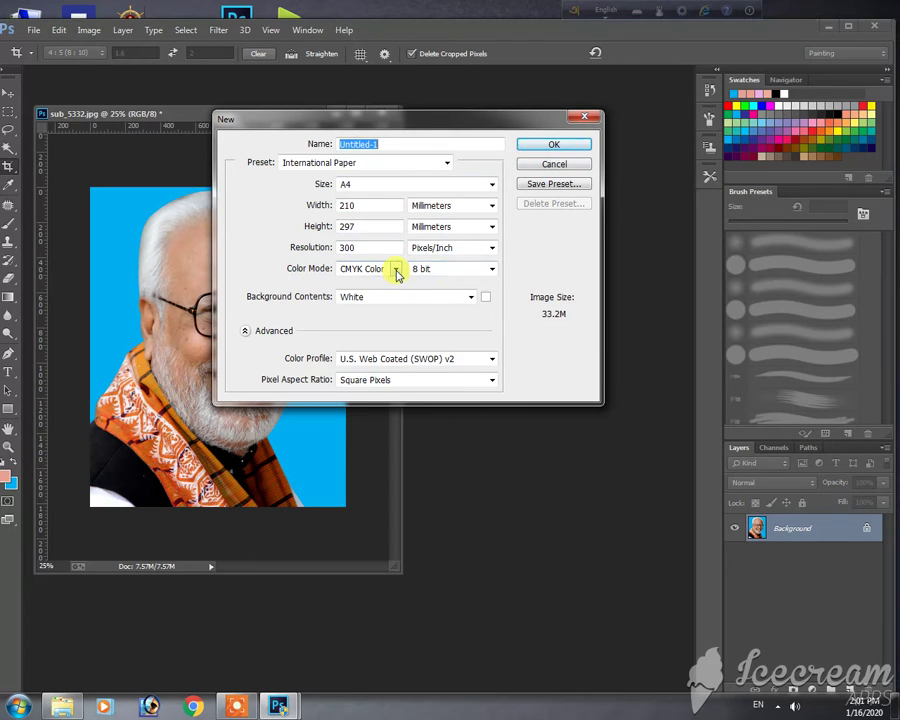
{"action": "left_click", "coordinate": [397, 270]}
{"action": "left_click", "coordinate": [366, 305]}
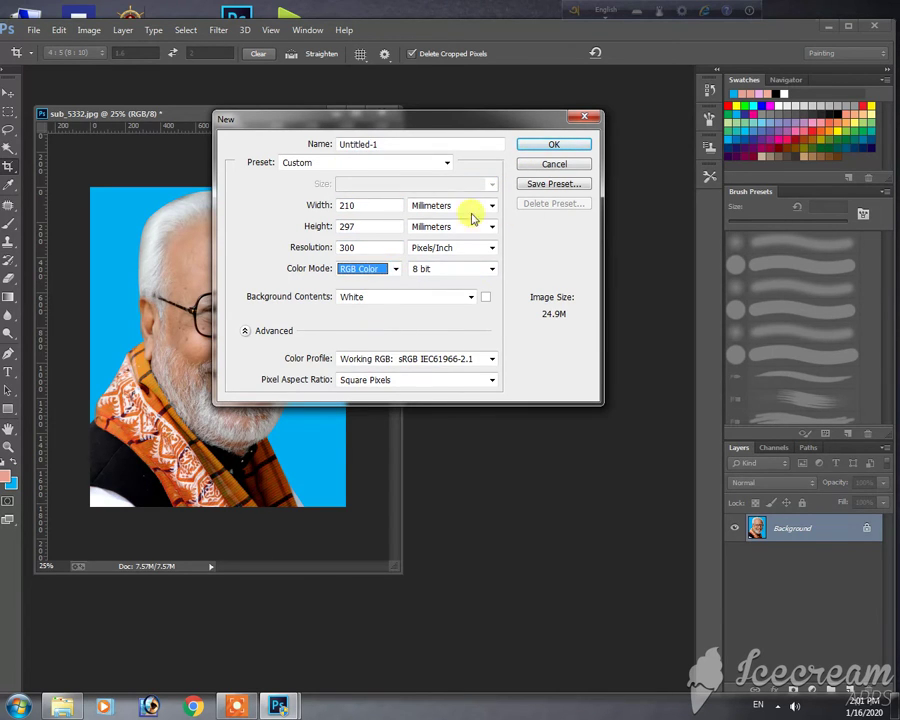
{"action": "left_click", "coordinate": [558, 144]}
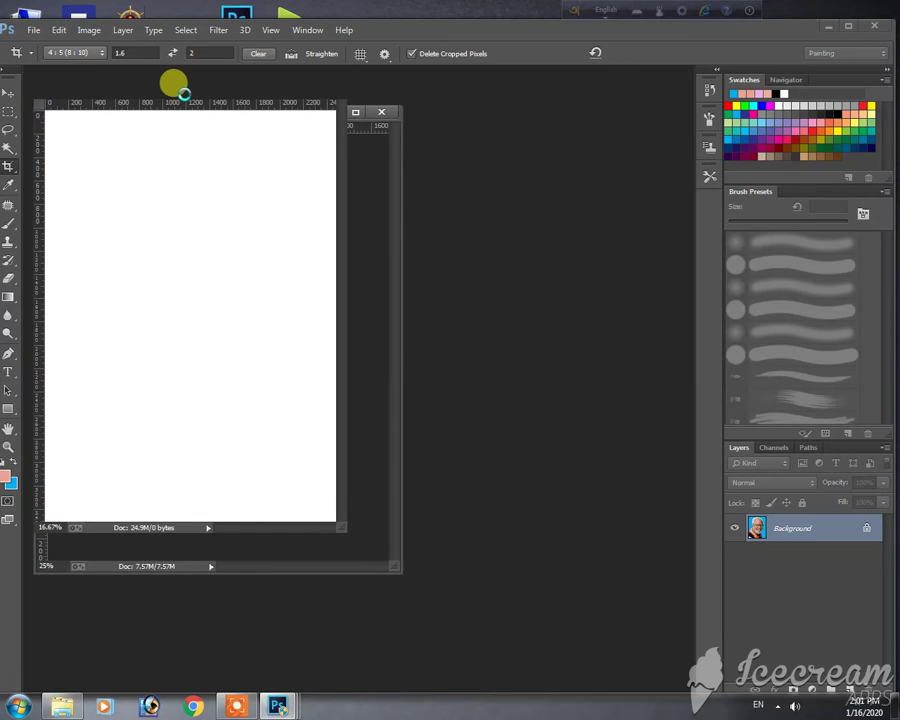
Drag two copies of the photo onto the A4 page with the Move tool
{"action": "left_click_drag", "start_coordinate": [212, 92], "coordinate": [430, 90]}
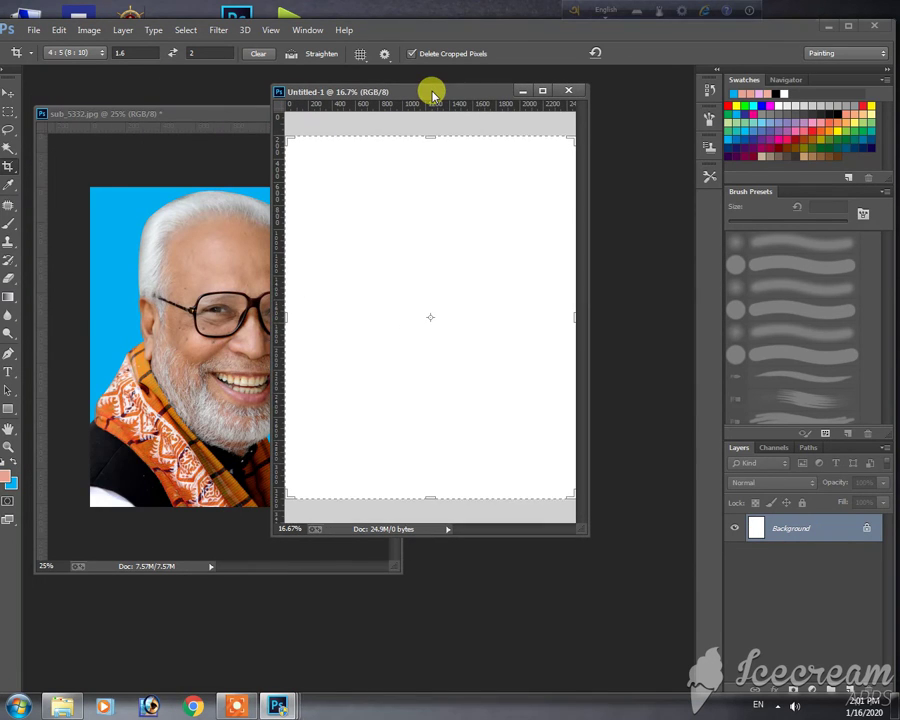
{"action": "left_click", "coordinate": [450, 150]}
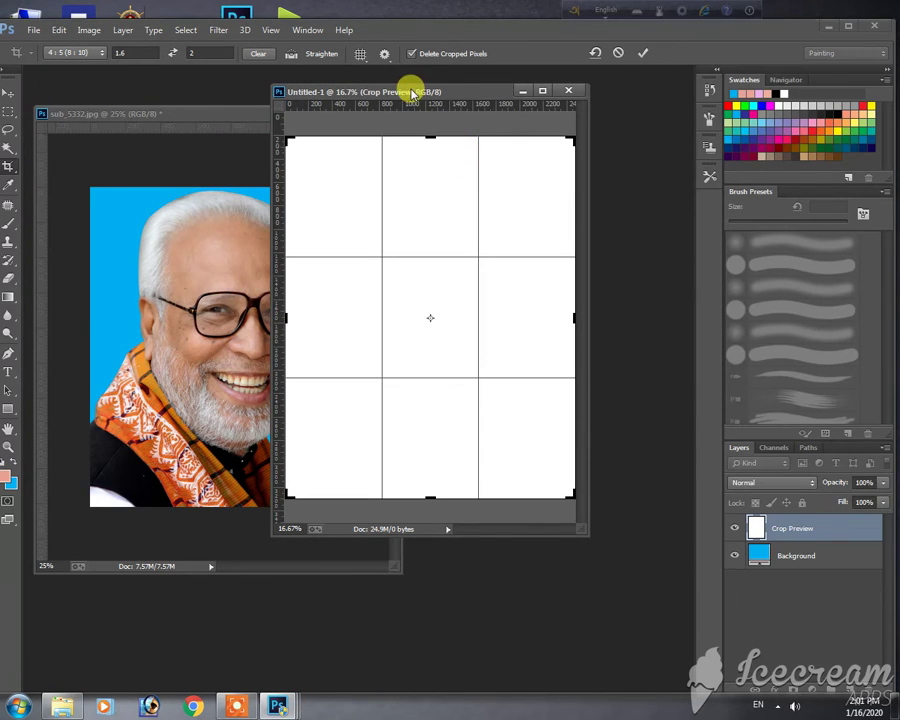
{"action": "left_click_drag", "start_coordinate": [390, 91], "coordinate": [518, 126]}
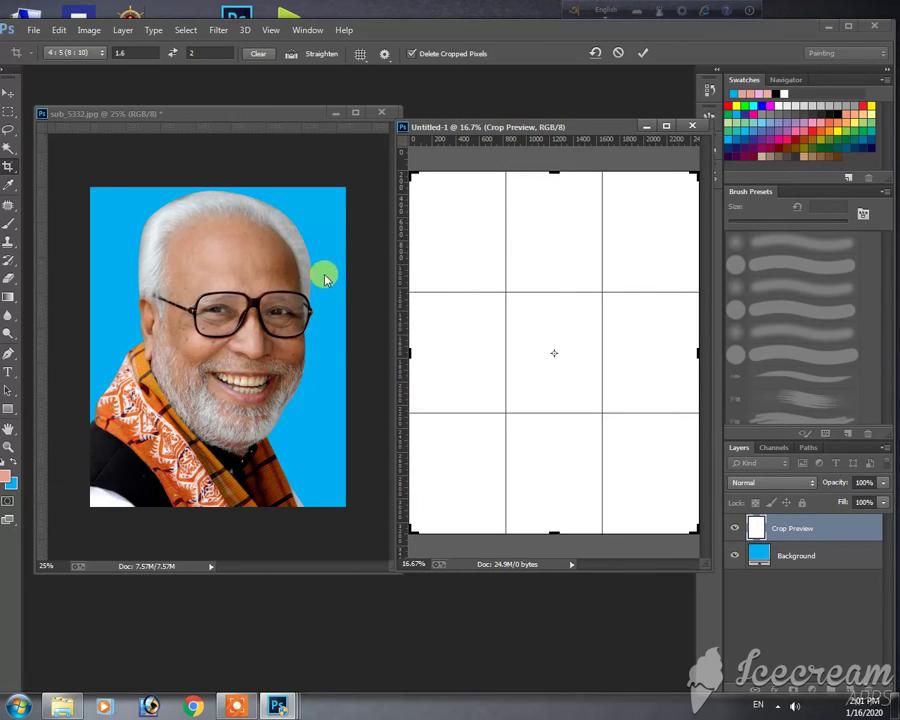
{"action": "left_click", "coordinate": [323, 280]}
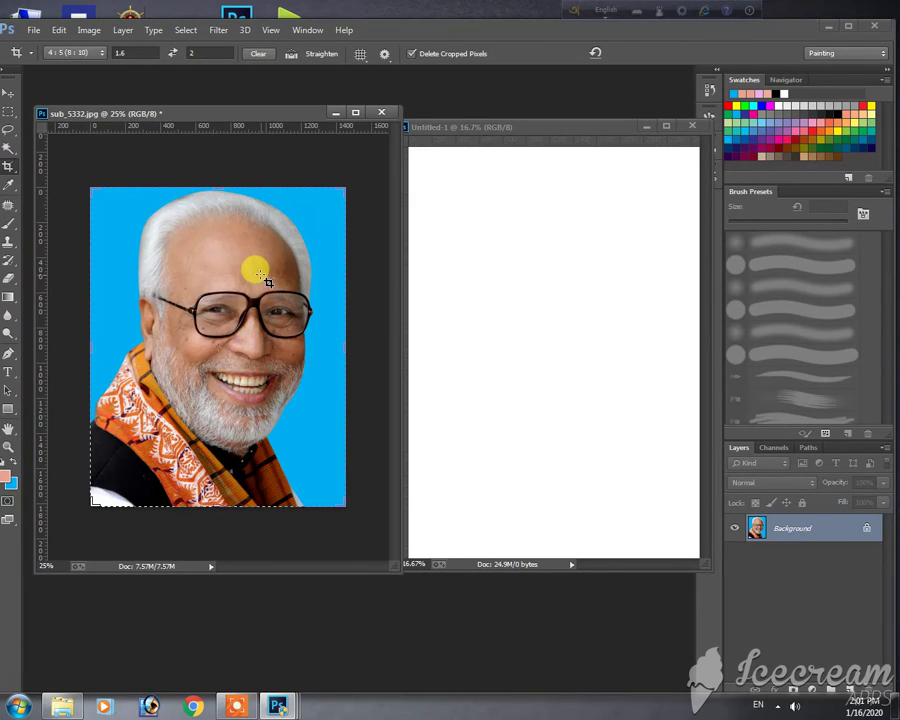
{"action": "left_click", "coordinate": [8, 98]}
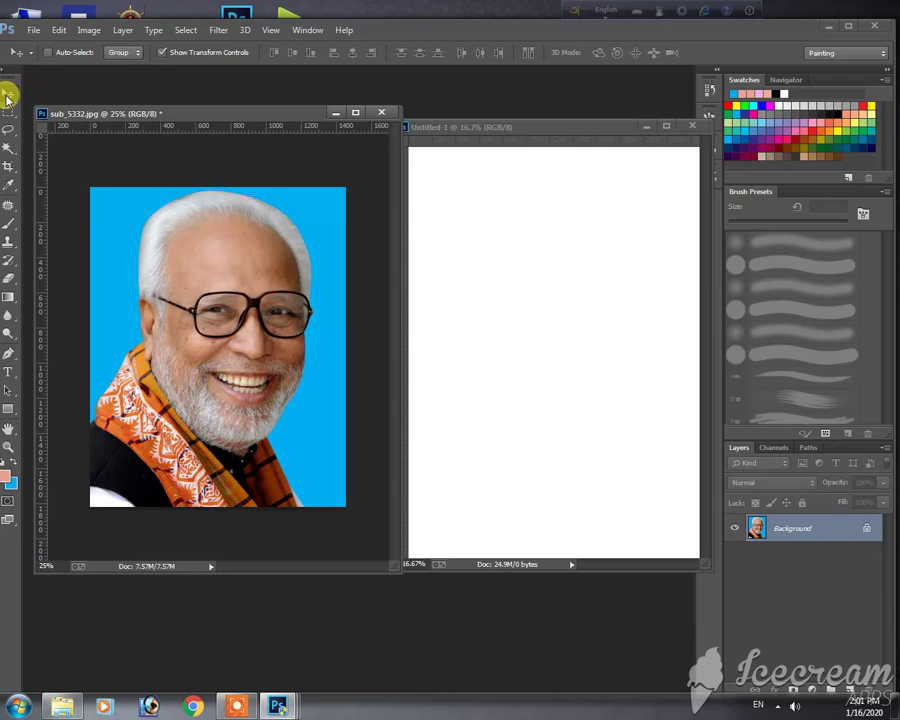
{"action": "left_click_drag", "start_coordinate": [220, 298], "coordinate": [521, 235]}
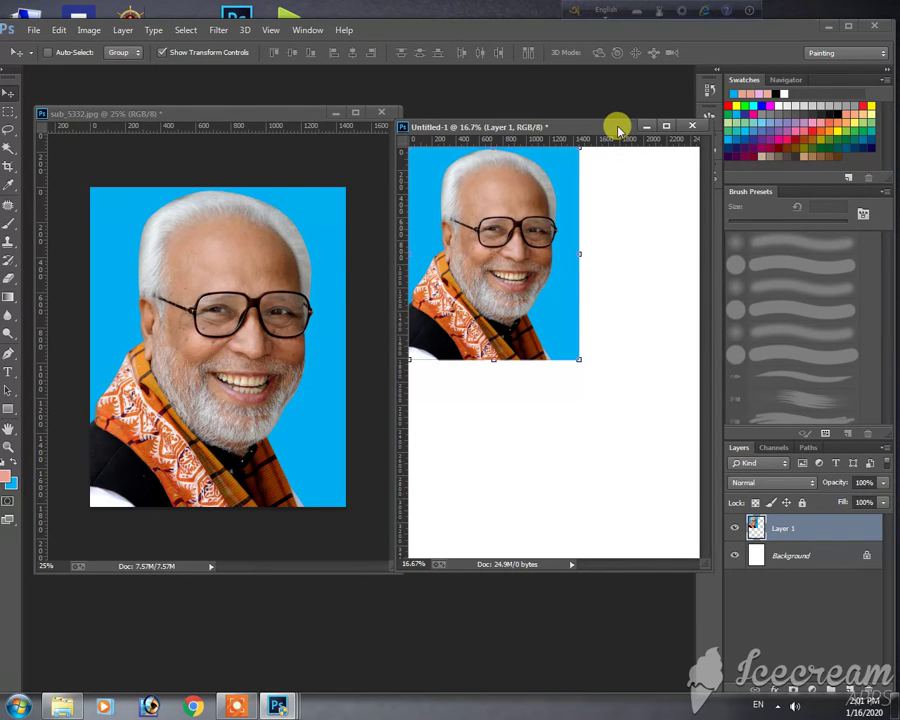
{"action": "double_click", "coordinate": [620, 130]}
{"action": "mouse_move", "coordinate": [422, 256]}
{"action": "left_mouse_down"}
{"action": "mouse_move", "coordinate": [437, 455]}
{"action": "mouse_move", "coordinate": [421, 457]}
{"action": "left_mouse_up"}
Undo the photo copies and close the Untitled-1 sheet
{"action": "key", "text": "ctrl+alt+z"}
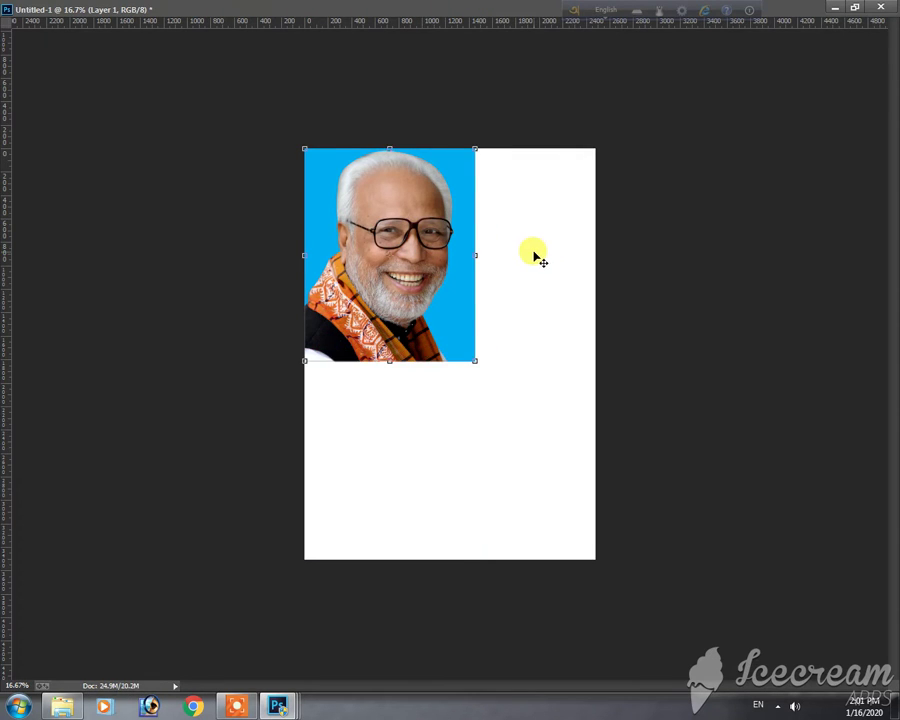
{"action": "key", "text": "ctrl+alt+z"}
{"action": "key", "text": "ctrl+alt+z"}
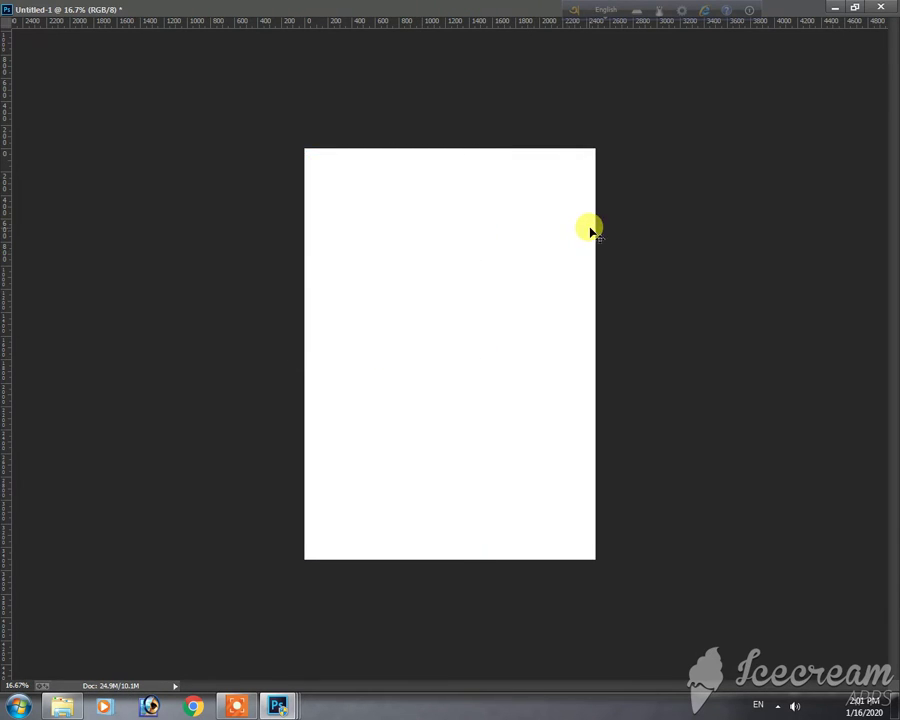
{"action": "key", "text": "ctrl+w"}
Discard the Untitled-1 sheet without saving
{"action": "left_click", "coordinate": [458, 281]}
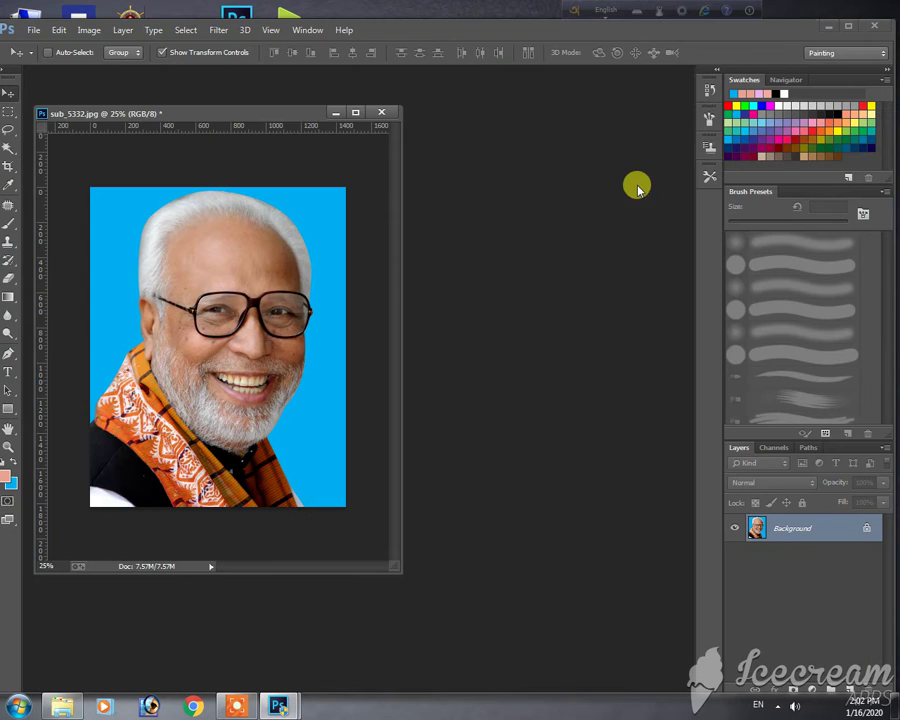
{"action": "left_click", "coordinate": [35, 30]}
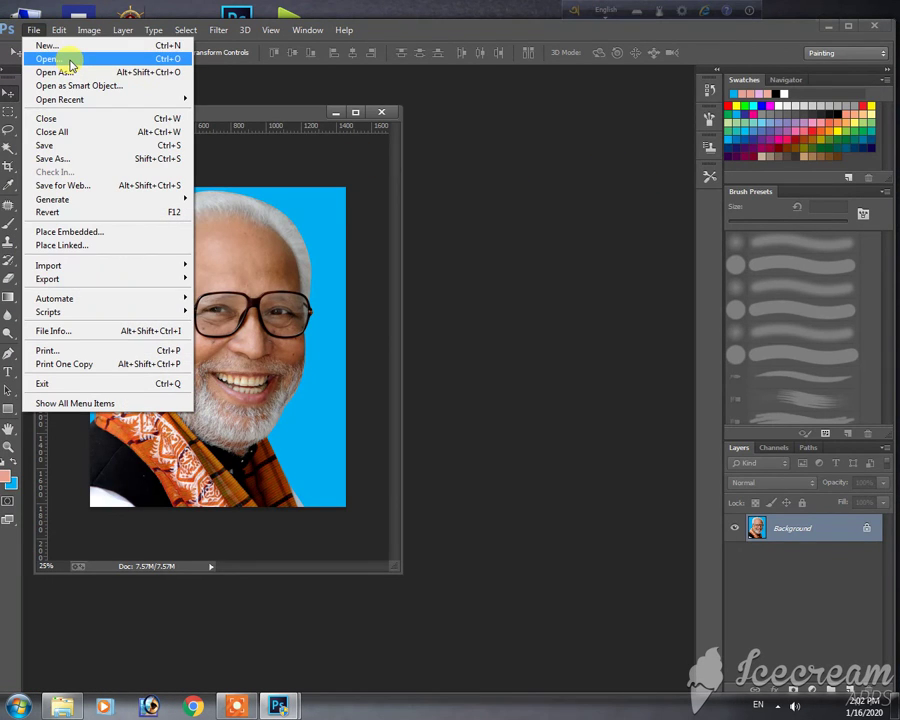
{"action": "left_click", "coordinate": [376, 266]}
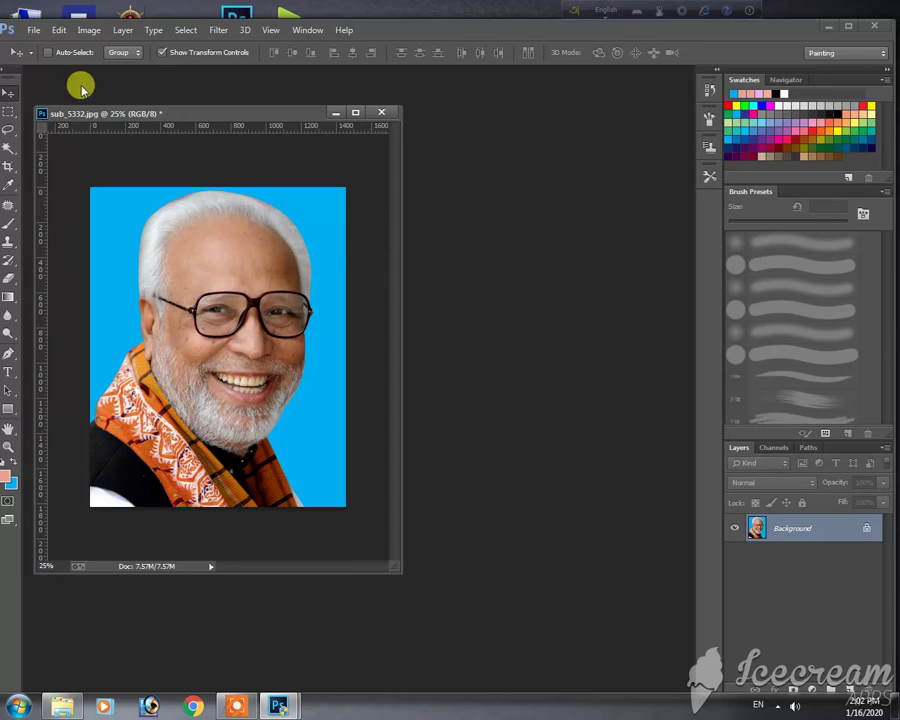
Create a new International Paper A4 document and place its window beside the photo
{"action": "left_click", "coordinate": [30, 30]}
{"action": "left_click", "coordinate": [62, 42]}
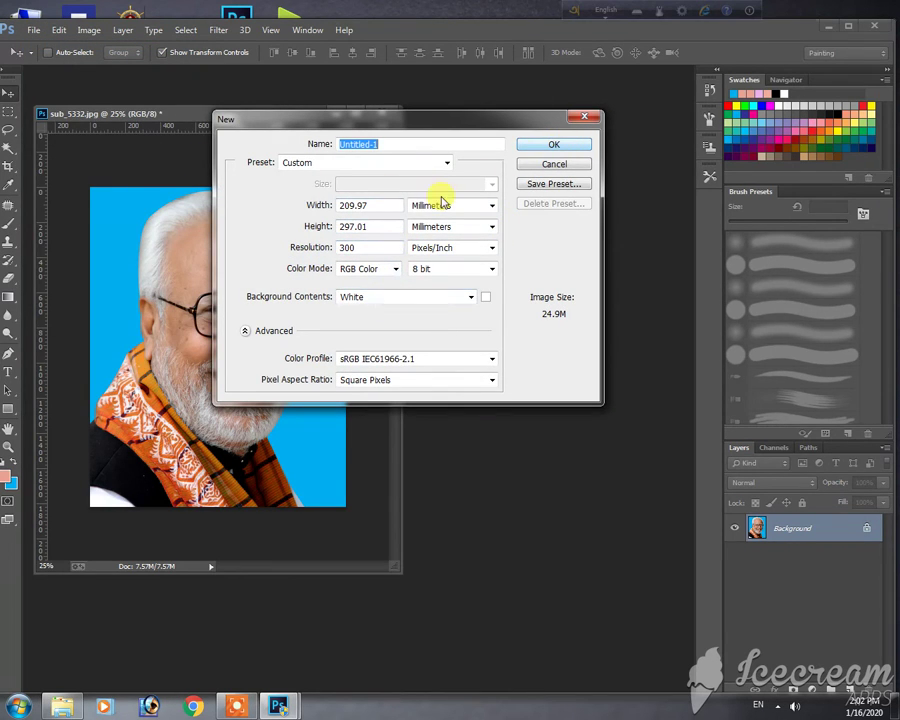
{"action": "left_click", "coordinate": [305, 163]}
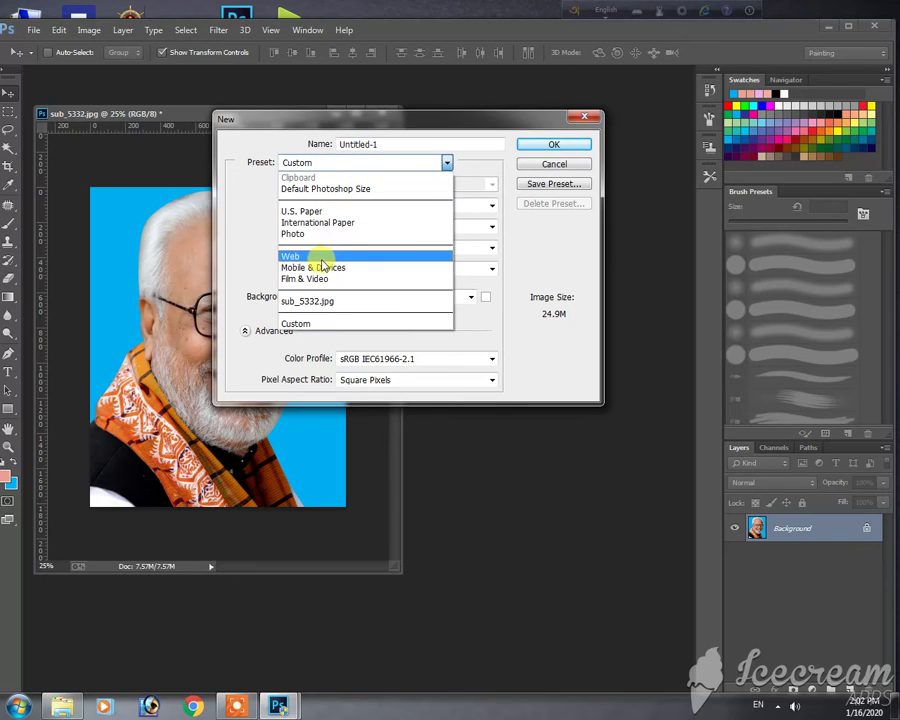
{"action": "left_click", "coordinate": [329, 224]}
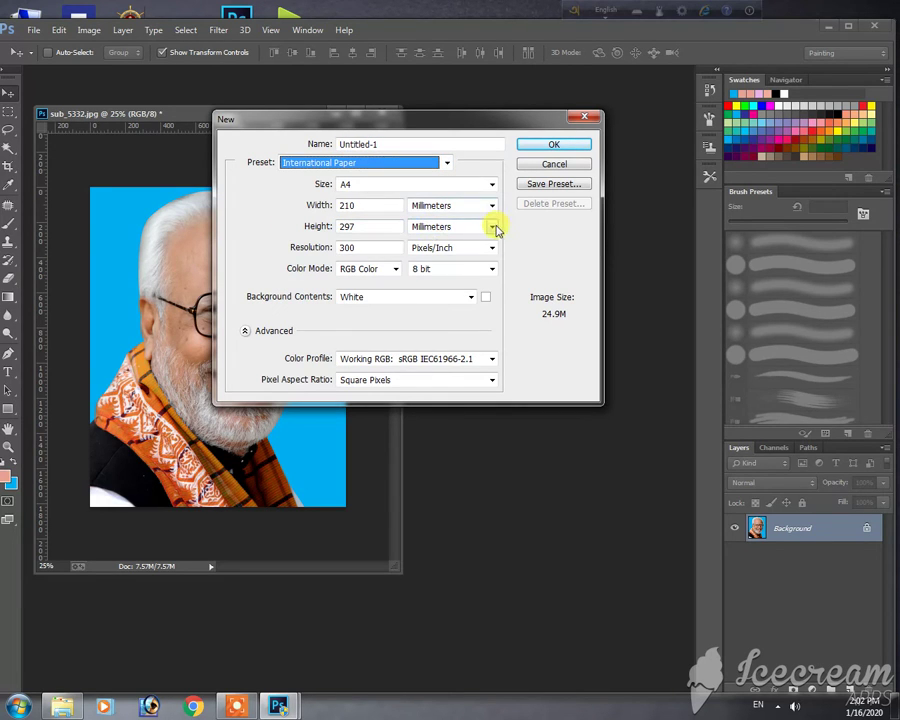
{"action": "left_click", "coordinate": [556, 147]}
{"action": "left_click_drag", "start_coordinate": [220, 90], "coordinate": [574, 140]}
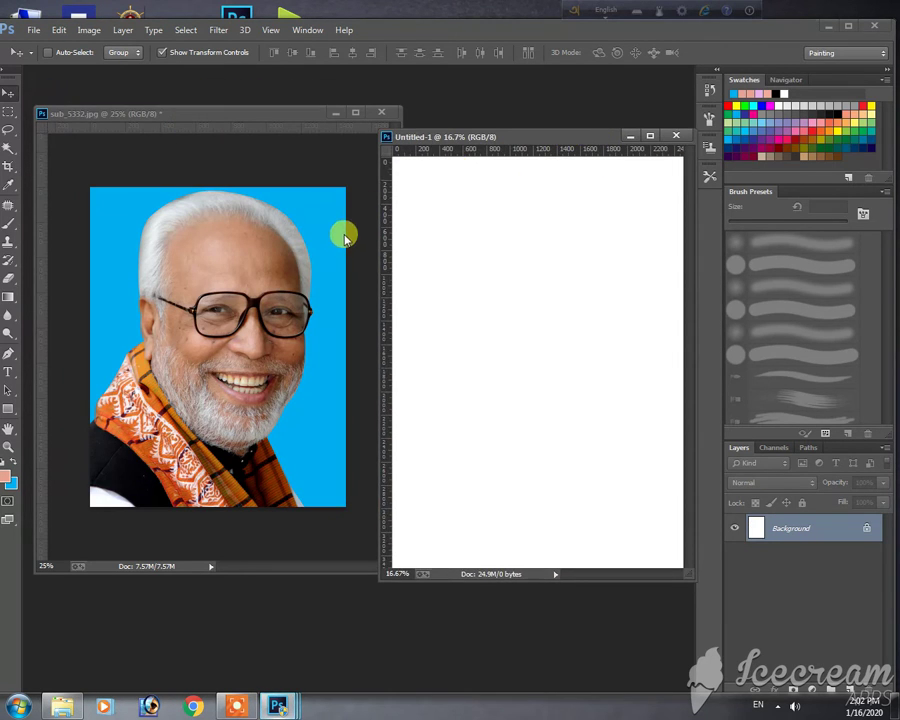
Copy the portrait onto the maximized A4 sheet and scale it to a small top-left thumbnail
{"action": "mouse_move", "coordinate": [344, 237]}
{"action": "left_mouse_down"}
{"action": "mouse_move", "coordinate": [531, 242]}
{"action": "mouse_move", "coordinate": [535, 227]}
{"action": "mouse_move", "coordinate": [528, 234]}
{"action": "left_mouse_up"}
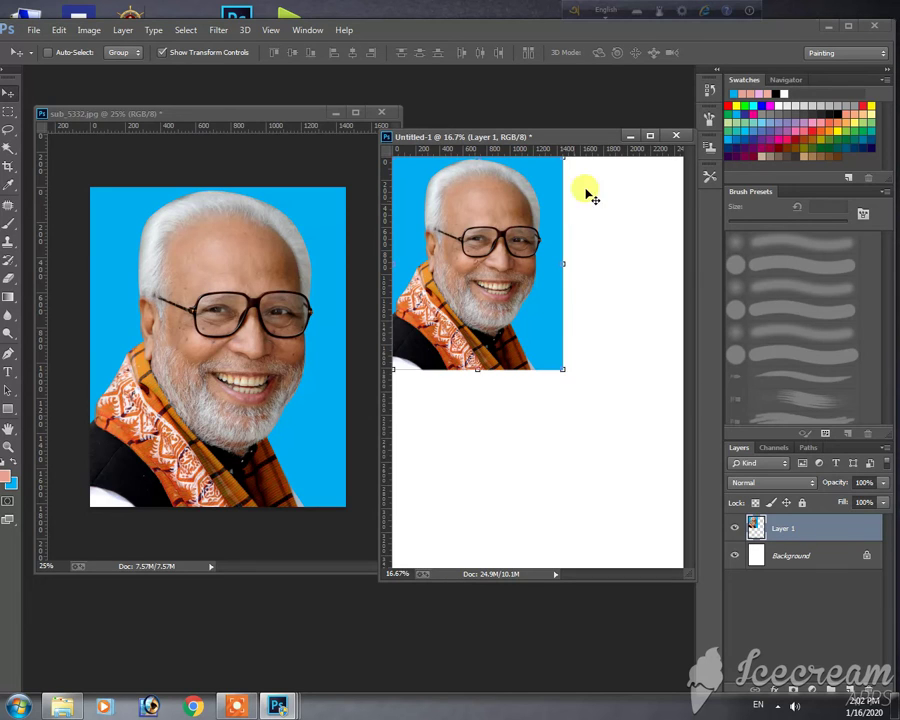
{"action": "left_click", "coordinate": [650, 135]}
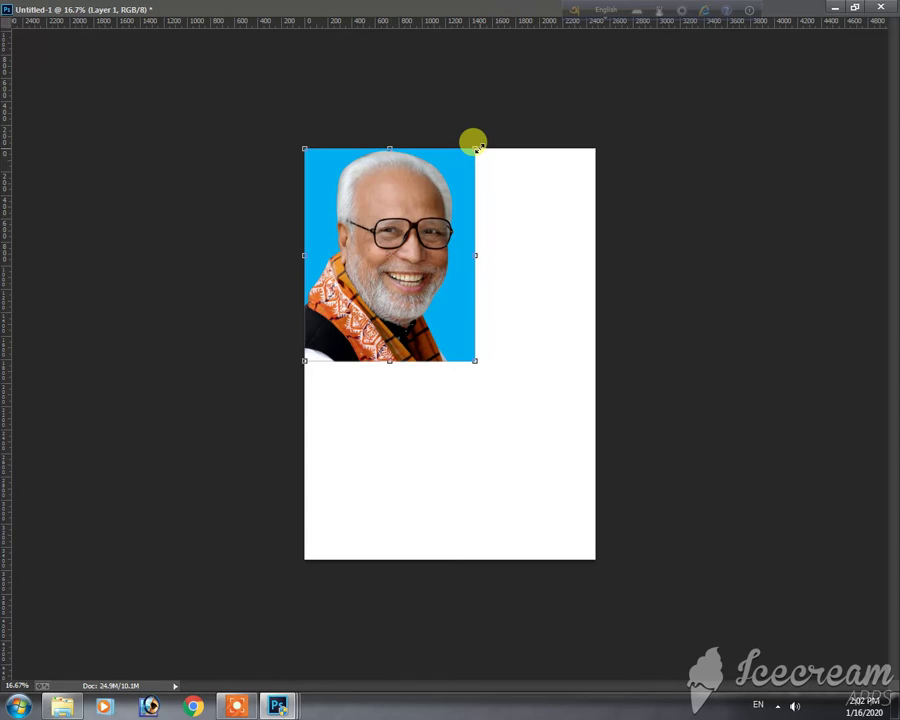
{"action": "mouse_move", "coordinate": [476, 146]}
{"action": "left_mouse_down"}
{"action": "mouse_move", "coordinate": [420, 214]}
{"action": "mouse_move", "coordinate": [387, 215]}
{"action": "mouse_move", "coordinate": [357, 196]}
{"action": "mouse_move", "coordinate": [350, 206]}
{"action": "mouse_move", "coordinate": [406, 199]}
{"action": "left_mouse_up"}
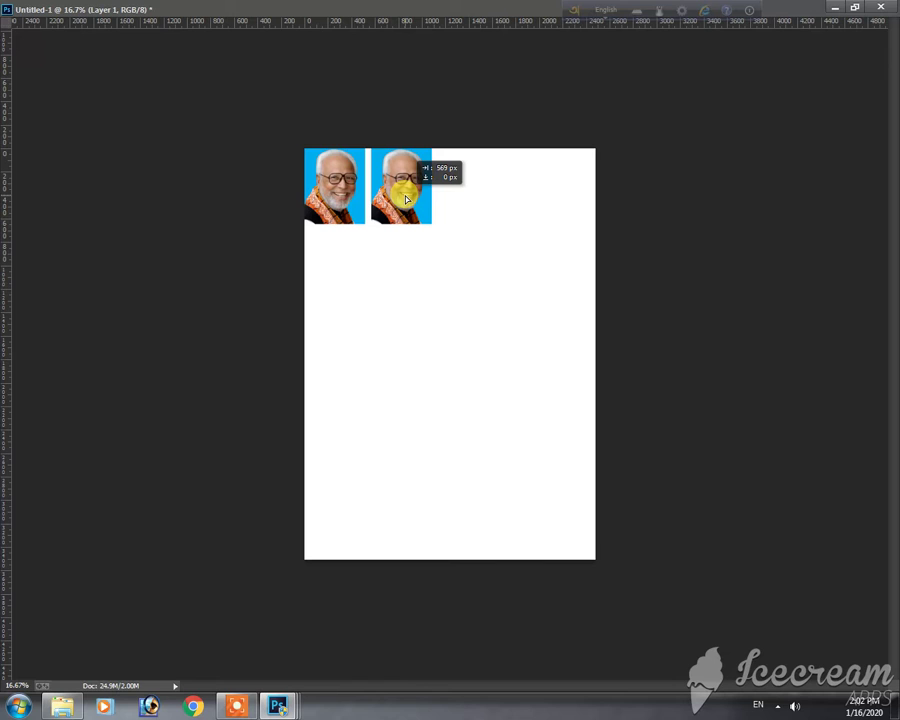
Alt-drag thumbnail copies across the first row and start a second row below
{"action": "left_click_drag", "start_coordinate": [406, 199], "coordinate": [476, 203]}
{"action": "left_click_drag", "start_coordinate": [476, 203], "coordinate": [548, 203]}
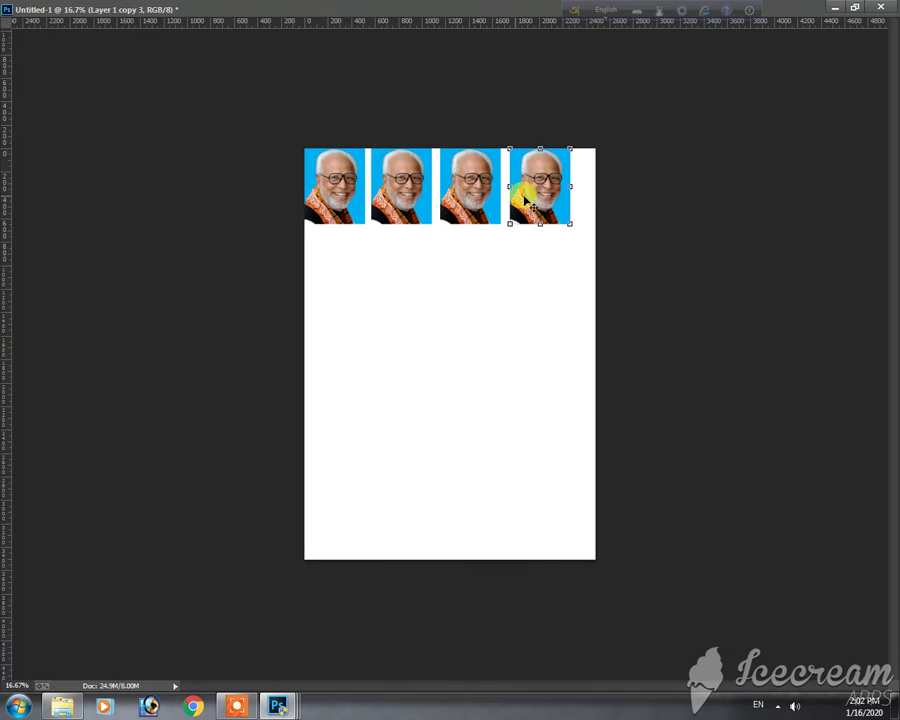
{"action": "mouse_move", "coordinate": [533, 204]}
{"action": "left_mouse_down"}
{"action": "mouse_move", "coordinate": [372, 288]}
{"action": "mouse_move", "coordinate": [338, 284]}
{"action": "mouse_move", "coordinate": [420, 286]}
{"action": "mouse_move", "coordinate": [414, 280]}
{"action": "mouse_move", "coordinate": [482, 274]}
{"action": "mouse_move", "coordinate": [561, 283]}
{"action": "mouse_move", "coordinate": [548, 274]}
{"action": "mouse_move", "coordinate": [341, 381]}
{"action": "mouse_move", "coordinate": [336, 364]}
{"action": "mouse_move", "coordinate": [483, 375]}
{"action": "mouse_move", "coordinate": [556, 364]}
{"action": "left_mouse_up"}
Exit full-screen mode to floating windows and make the sub_5332.jpg portrait active
{"action": "left_click", "coordinate": [859, 9]}
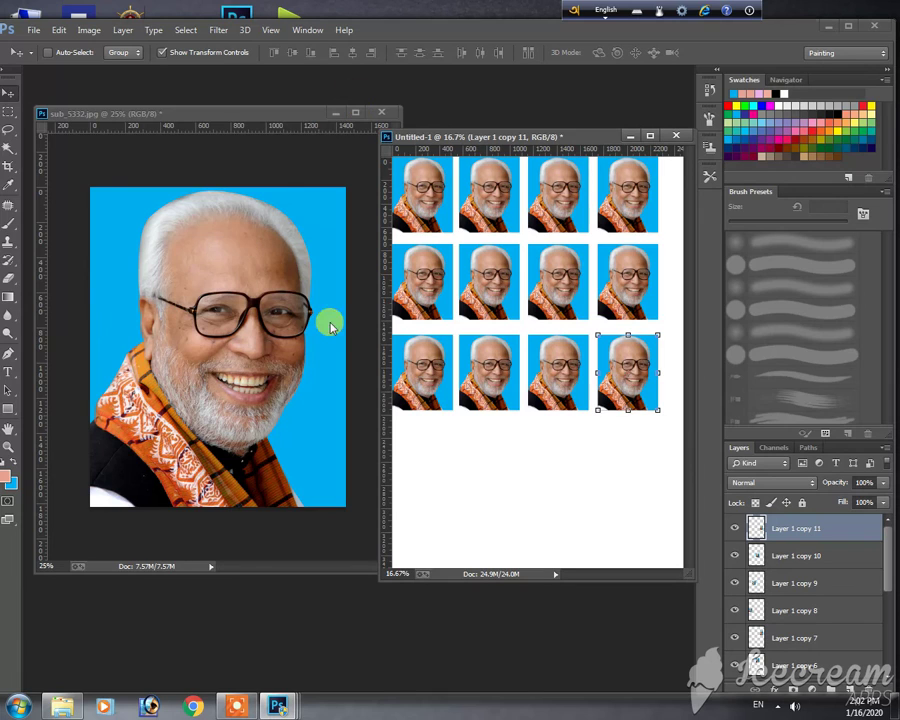
{"action": "left_click", "coordinate": [233, 700]}
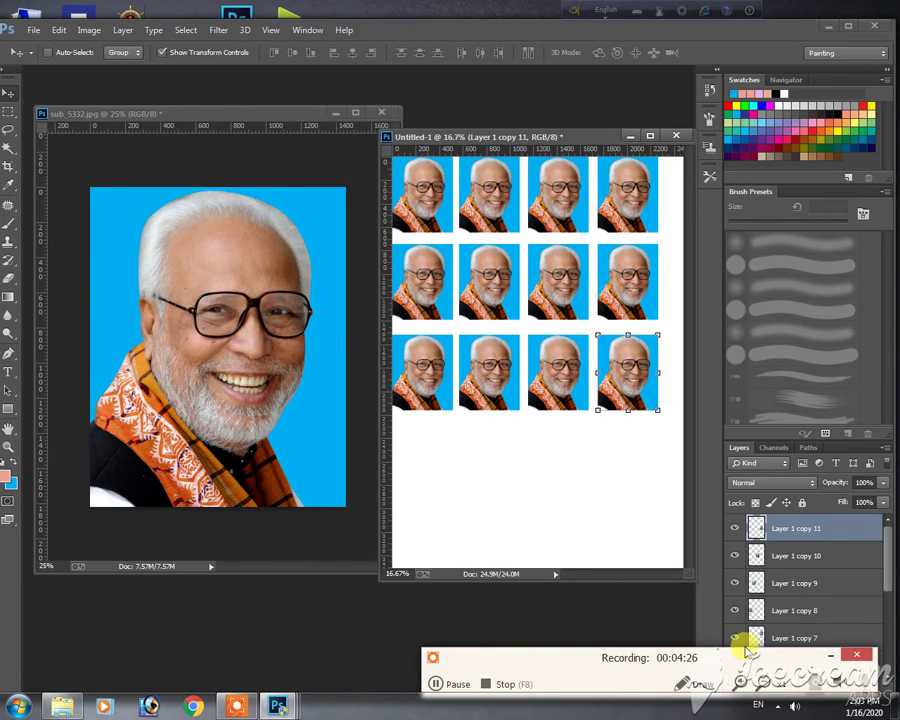
{"action": "left_click", "coordinate": [825, 655]}
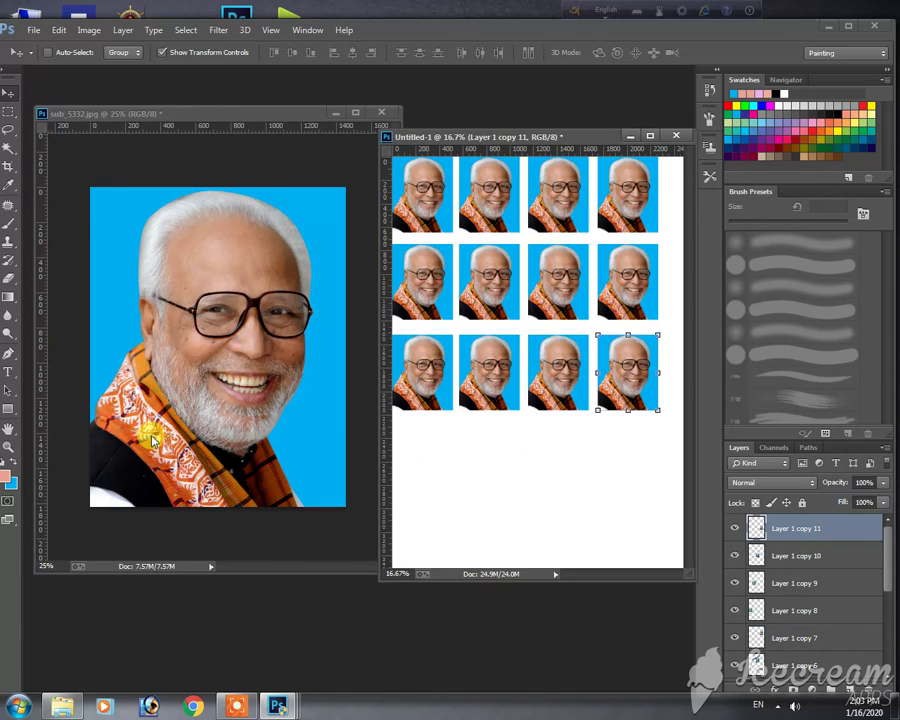
{"action": "left_click", "coordinate": [265, 292]}
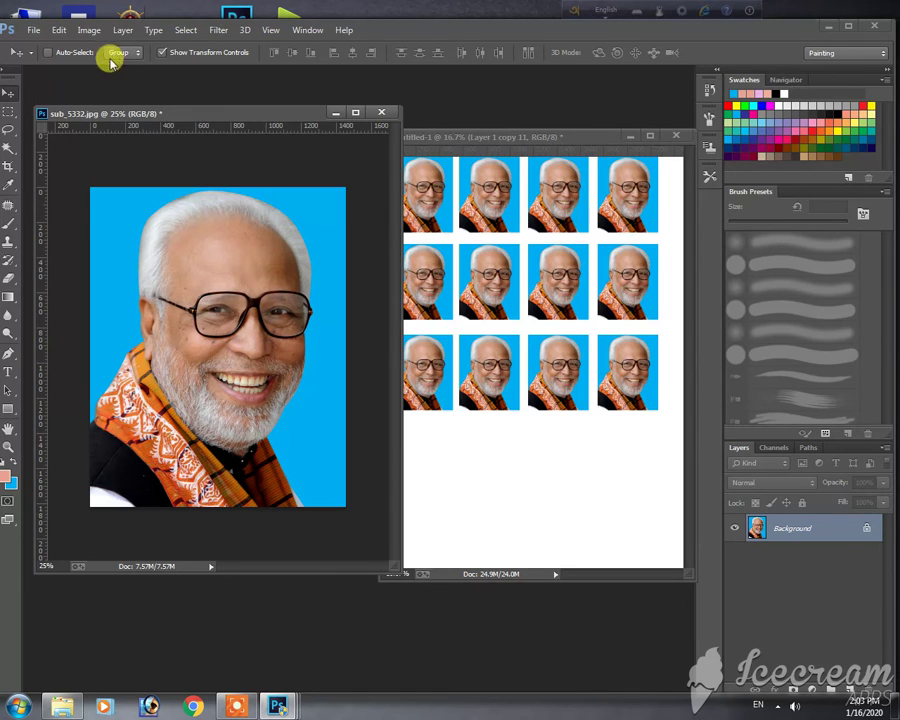
Browse the Layer menu commands without choosing any
{"action": "left_click", "coordinate": [123, 30]}
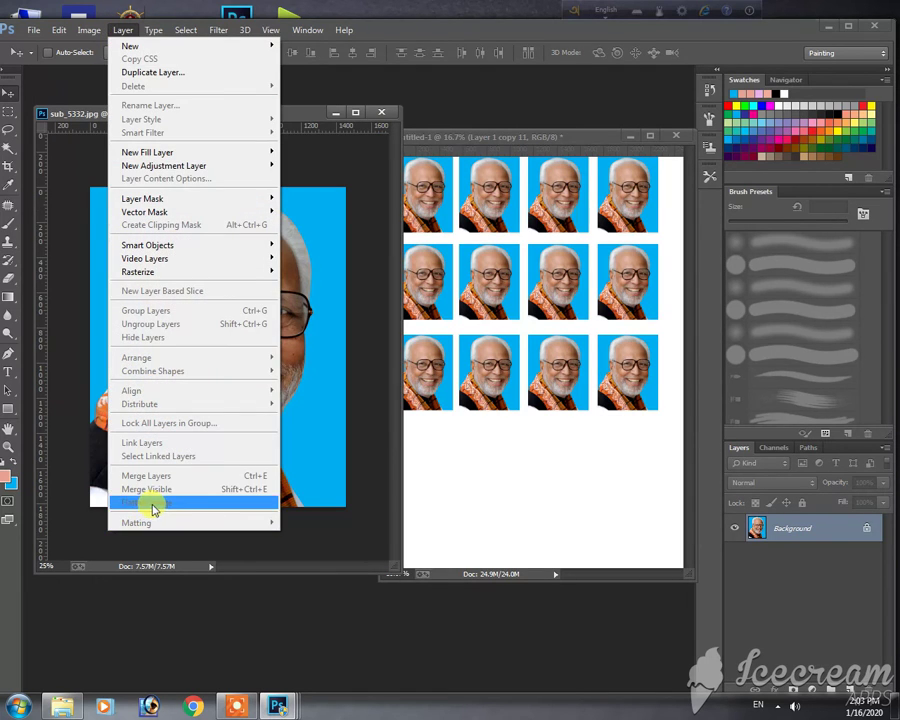
{"action": "left_click", "coordinate": [258, 303]}
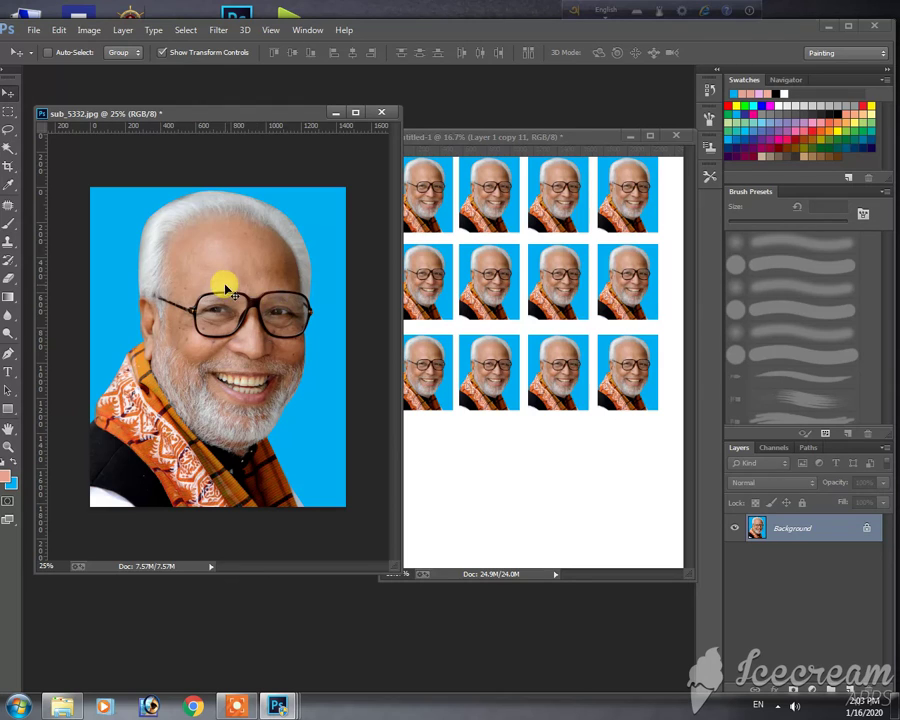
{"action": "left_click", "coordinate": [153, 33]}
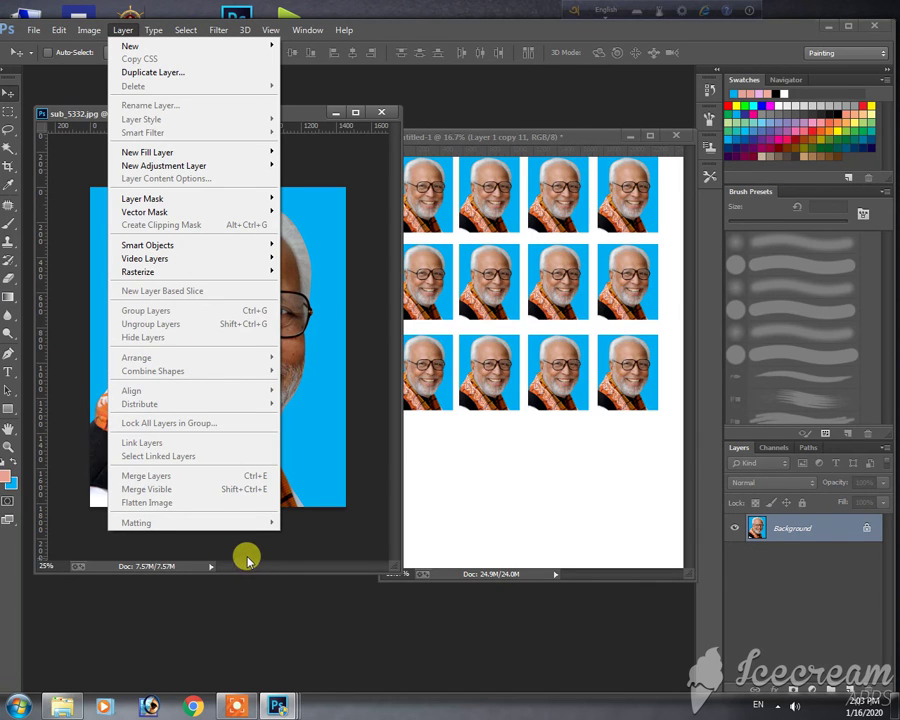
{"action": "left_click", "coordinate": [343, 532]}
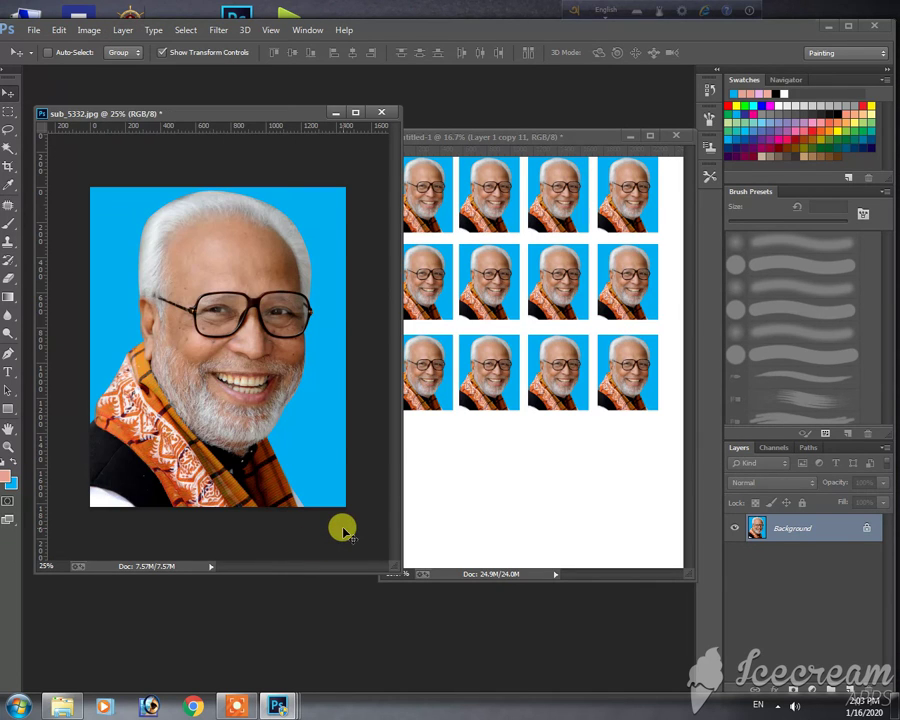
Adjust the portrait's midtones with a Levels (Ctrl+L) slider tweak and apply it
{"action": "key", "text": "ctrl+l"}
{"action": "mouse_move", "coordinate": [618, 280]}
{"action": "left_mouse_down"}
{"action": "mouse_move", "coordinate": [626, 276]}
{"action": "mouse_move", "coordinate": [614, 287]}
{"action": "mouse_move", "coordinate": [655, 283]}
{"action": "mouse_move", "coordinate": [604, 289]}
{"action": "left_mouse_up"}
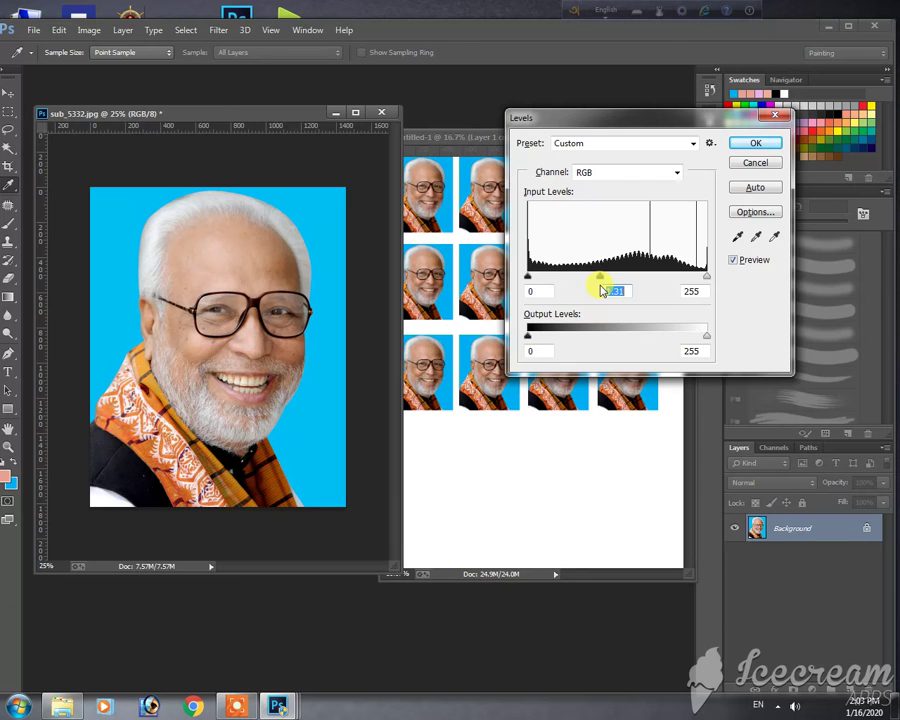
{"action": "key", "text": "Return"}
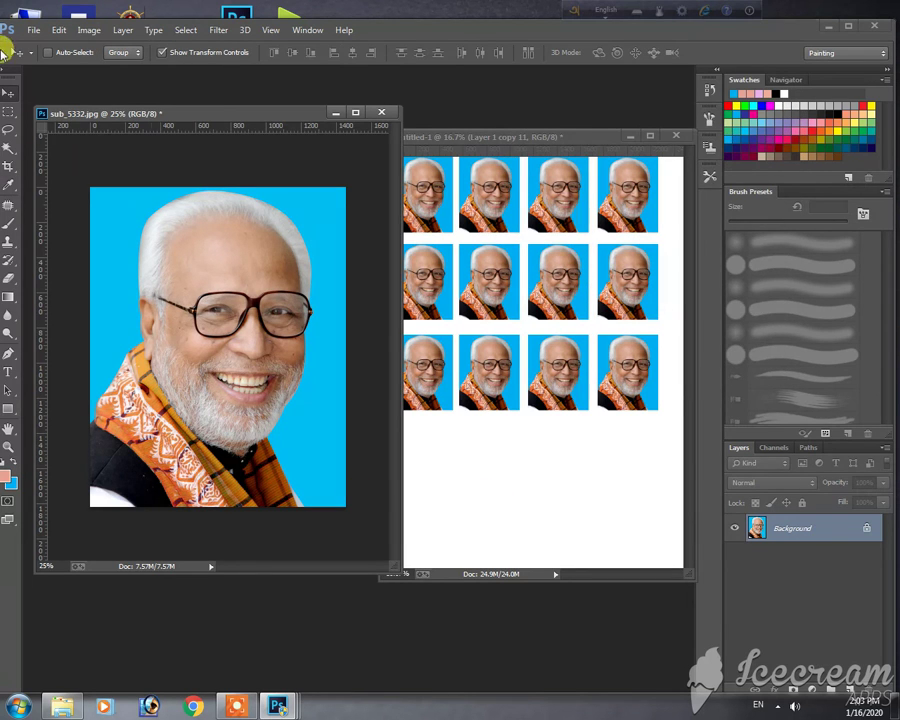
{"action": "left_click", "coordinate": [88, 29]}
{"action": "mouse_move", "coordinate": [110, 65]}
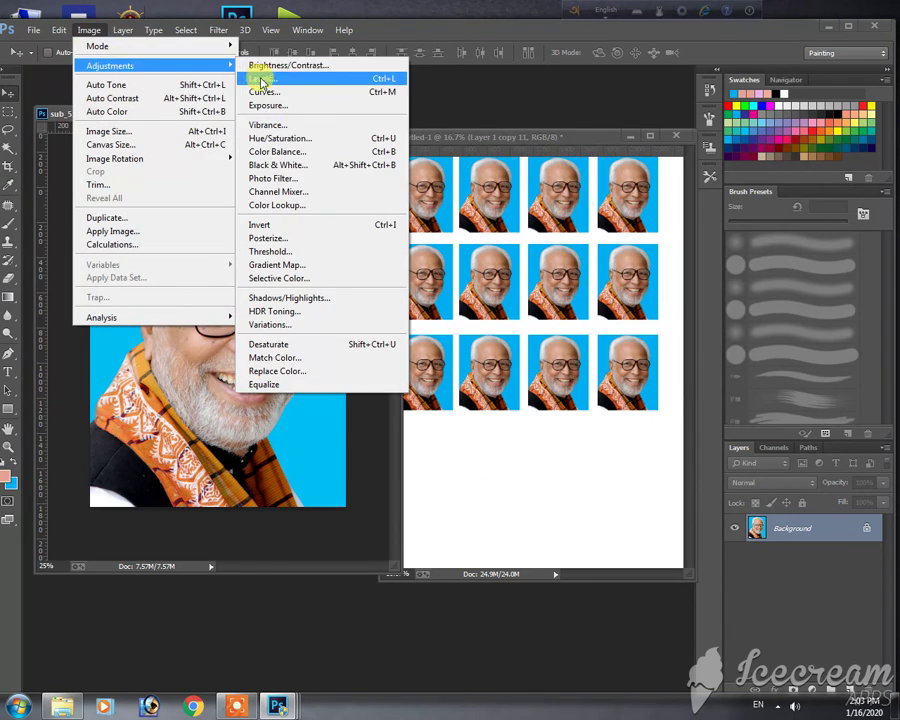